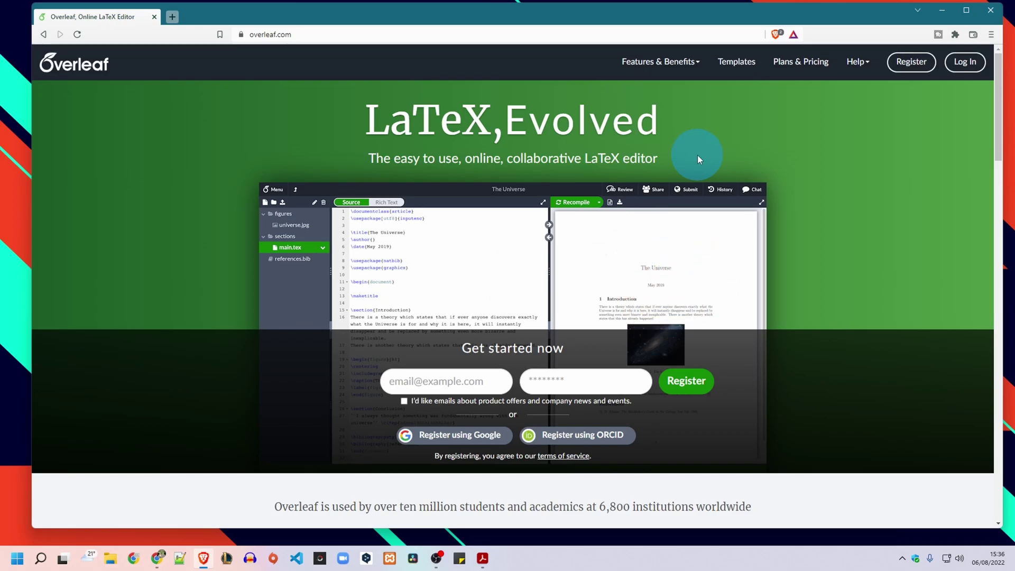
# Step: Open Overleaf's Templates gallery in a new background tab beside the homepage
pyautogui.middleClick(736, 61)
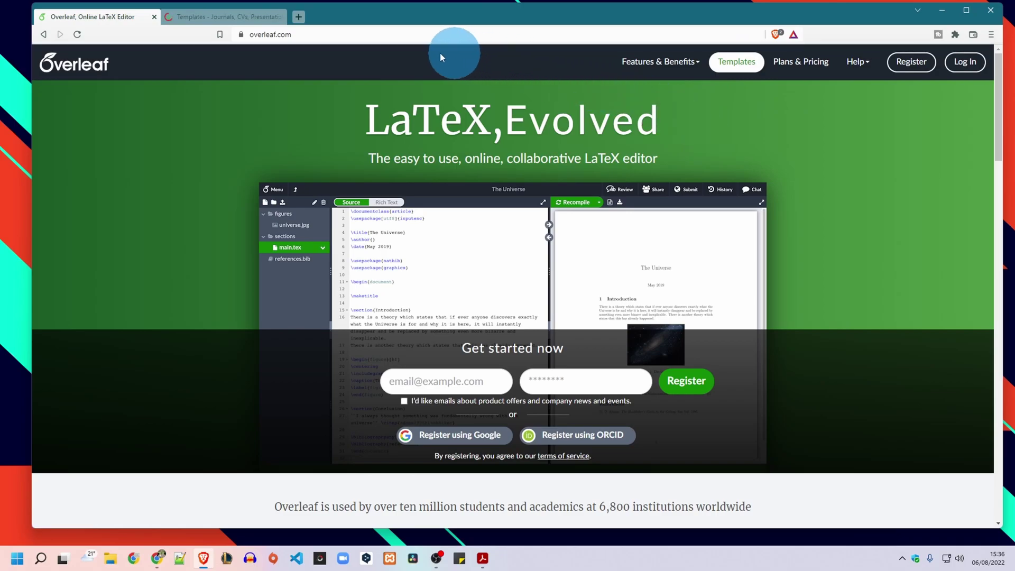
# Step: Search the template gallery for 'cover letter' templates, then close the Templates tab
pyautogui.click(230, 16)
pyautogui.click(366, 179)
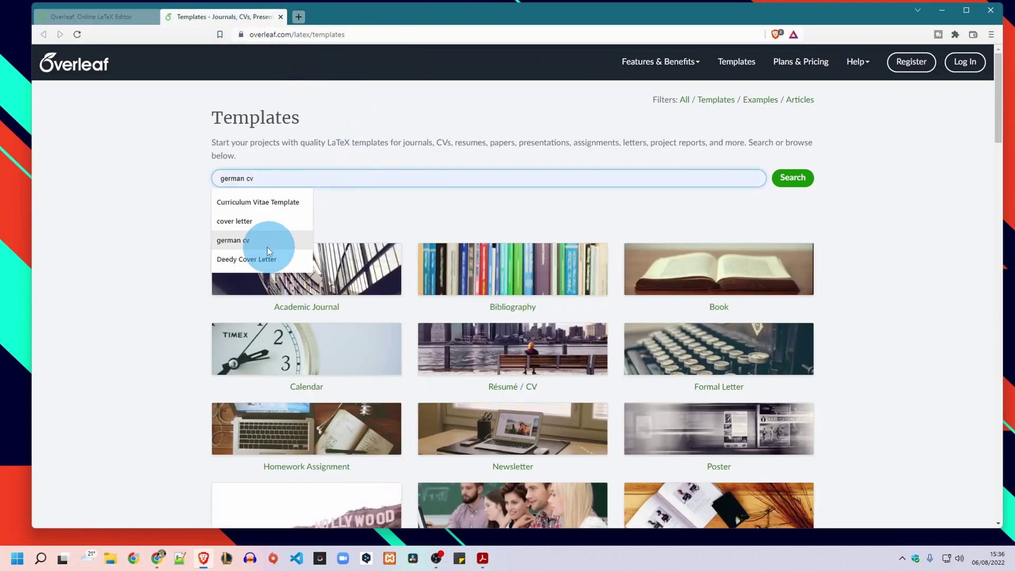
pyautogui.click(256, 222)
pyautogui.click(805, 186)
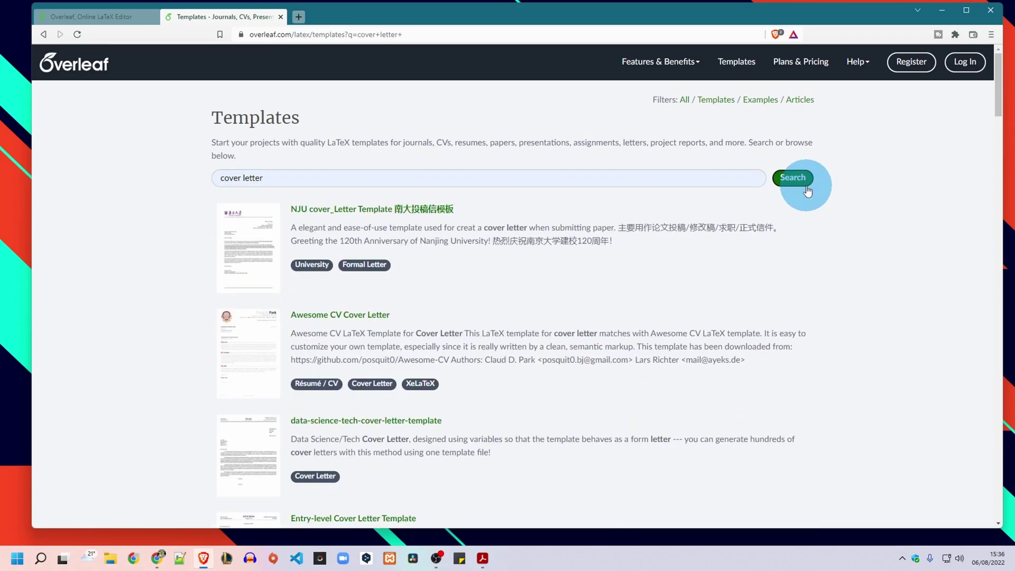
pyautogui.click(280, 17)
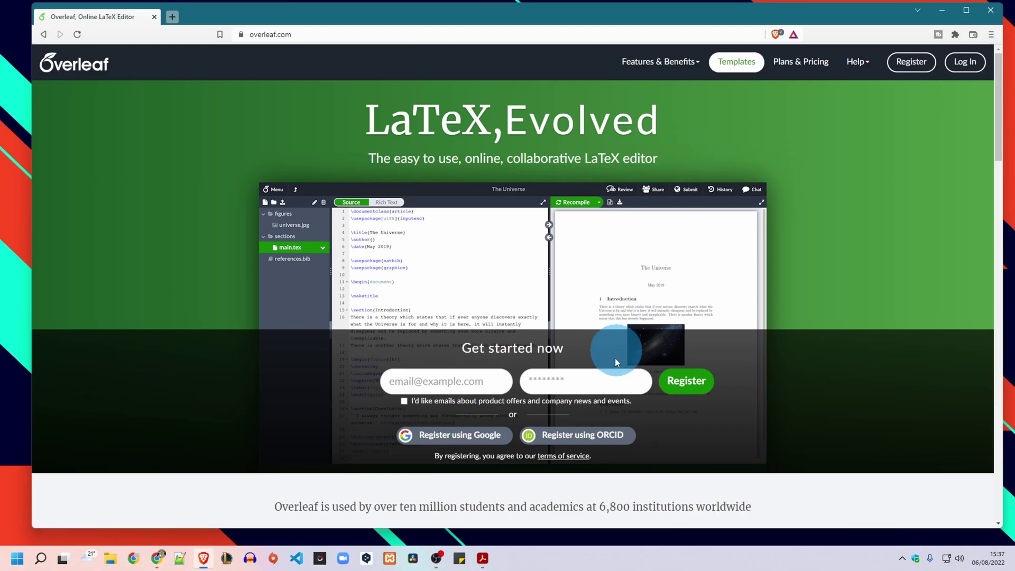
# Step: Bring up the Latex Script for Cover Letter PDF, select all its text, and minimize Acrobat
pyautogui.click(483, 558)
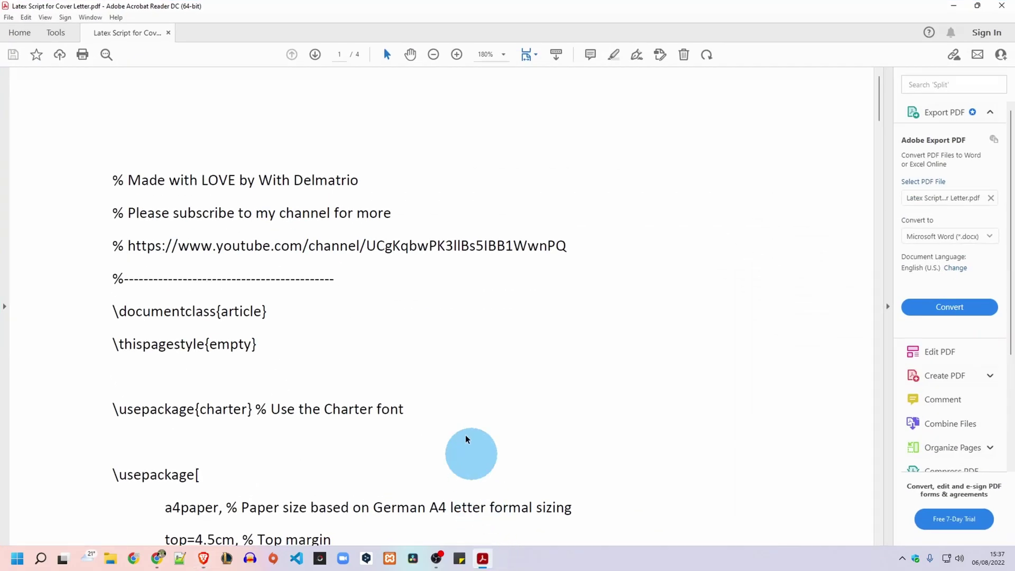
pyautogui.scroll(-5, 238, 182)
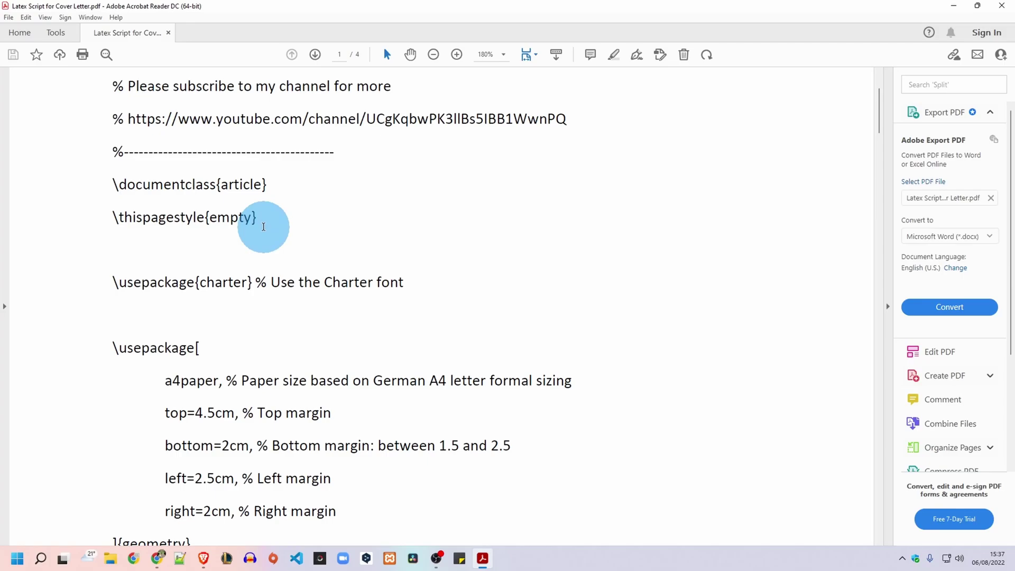
pyautogui.scroll(-2, 268, 233)
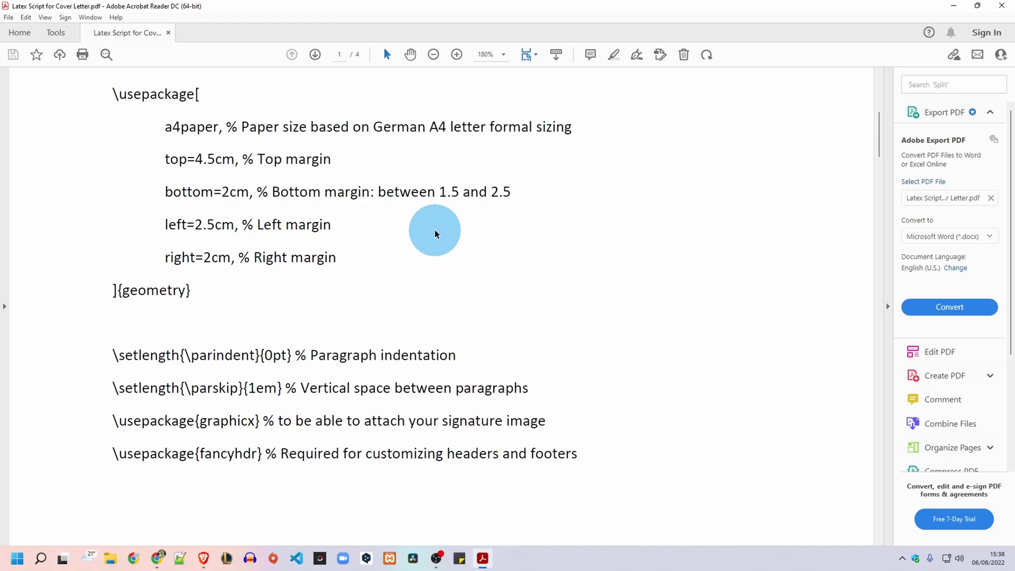
pyautogui.hotkey('ctrl', 'a')
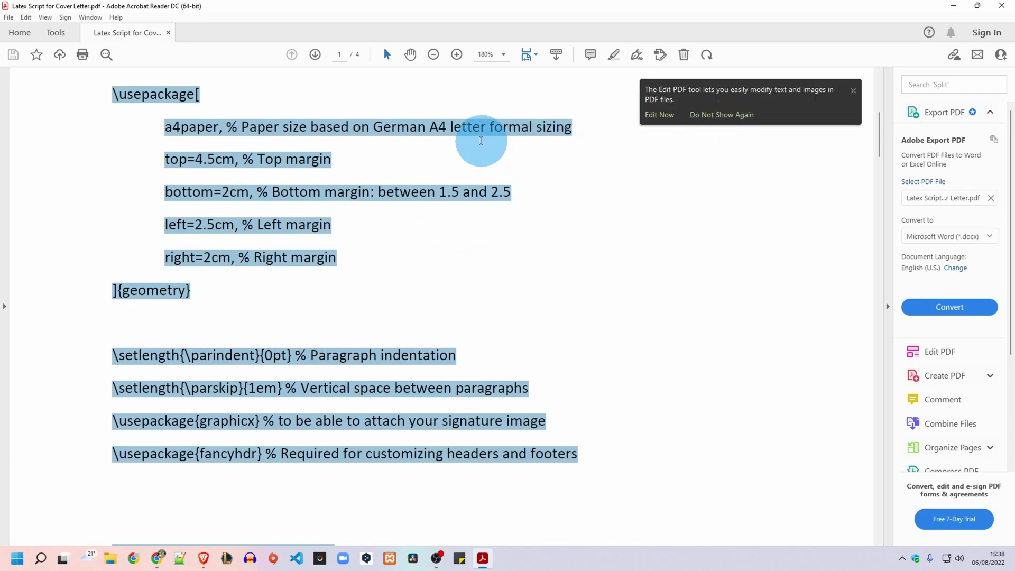
pyautogui.click(956, 8)
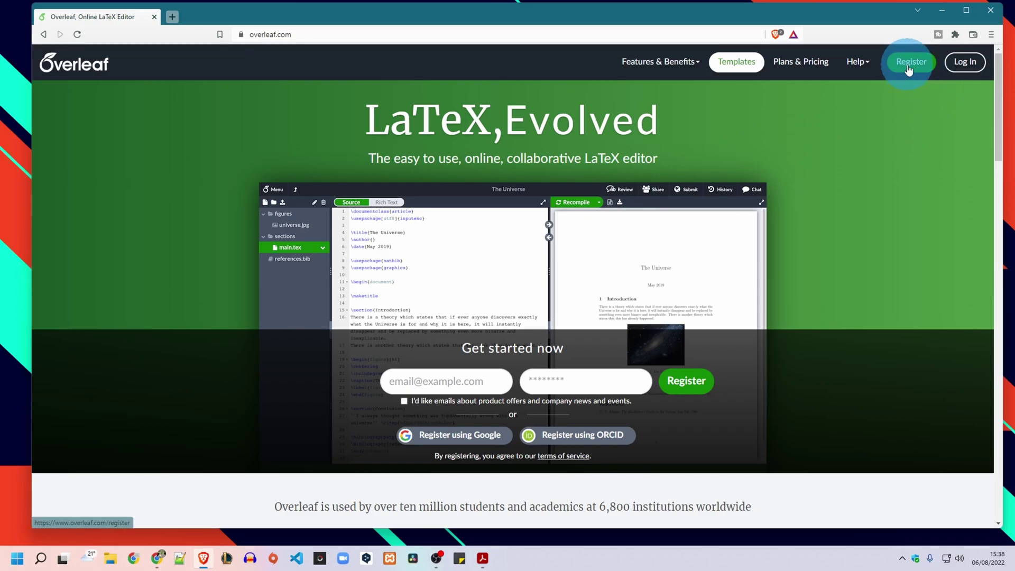
# Step: Sign in to Overleaf with a Google account and load the Your Projects dashboard
pyautogui.click(966, 64)
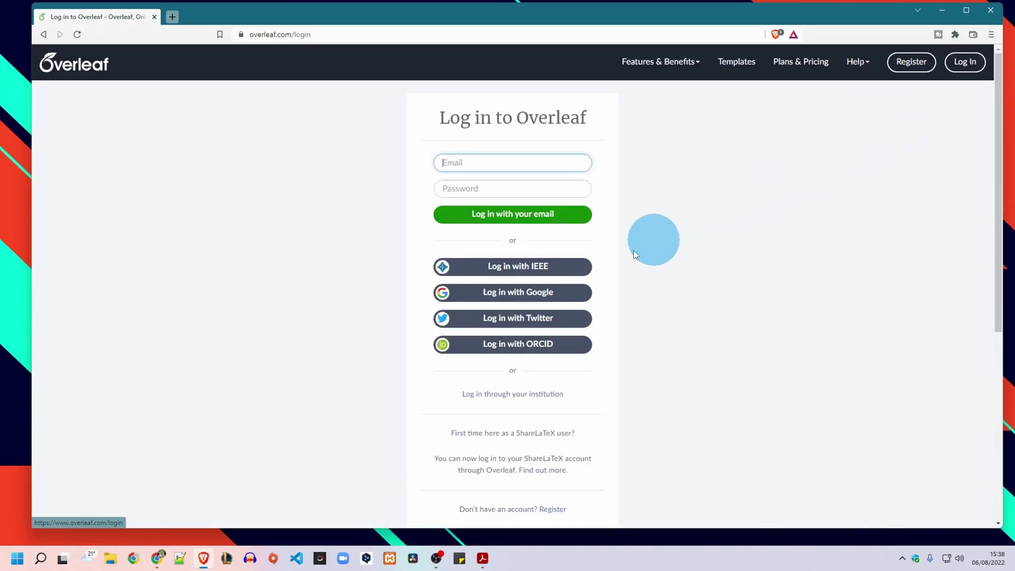
pyautogui.click(506, 297)
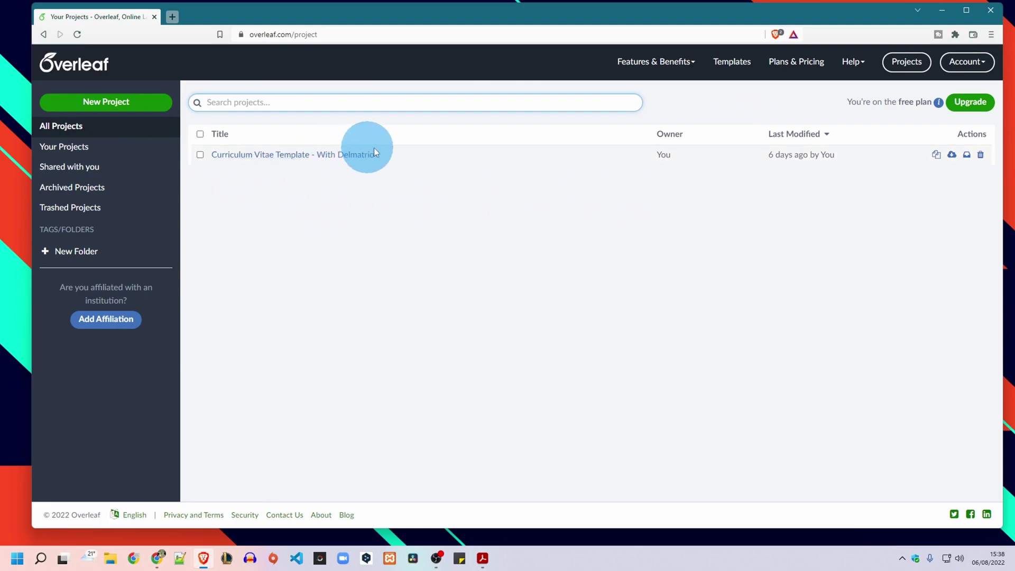
pyautogui.click(909, 65)
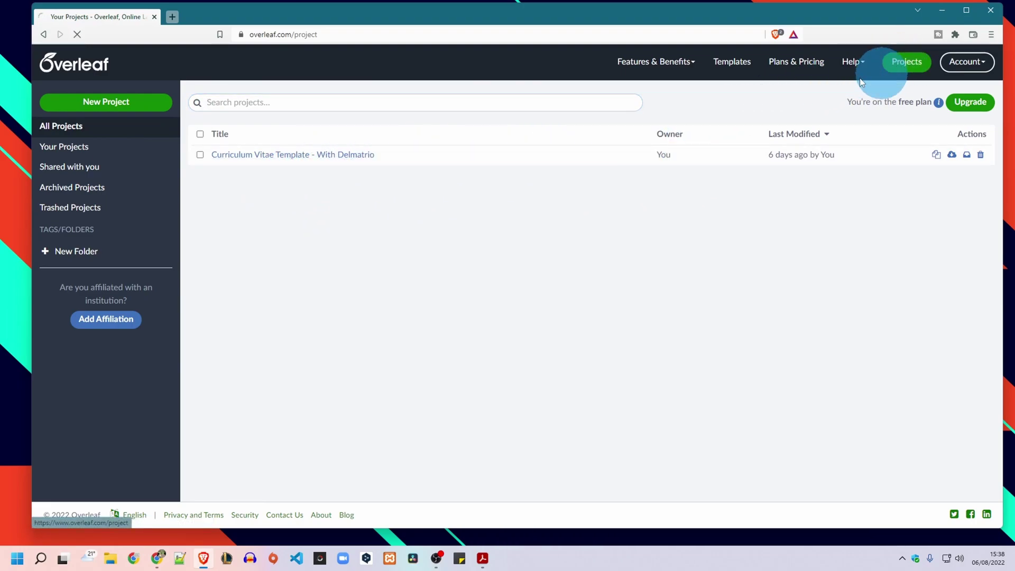
# Step: Create a blank Overleaf project named 'cover letter'
pyautogui.click(99, 105)
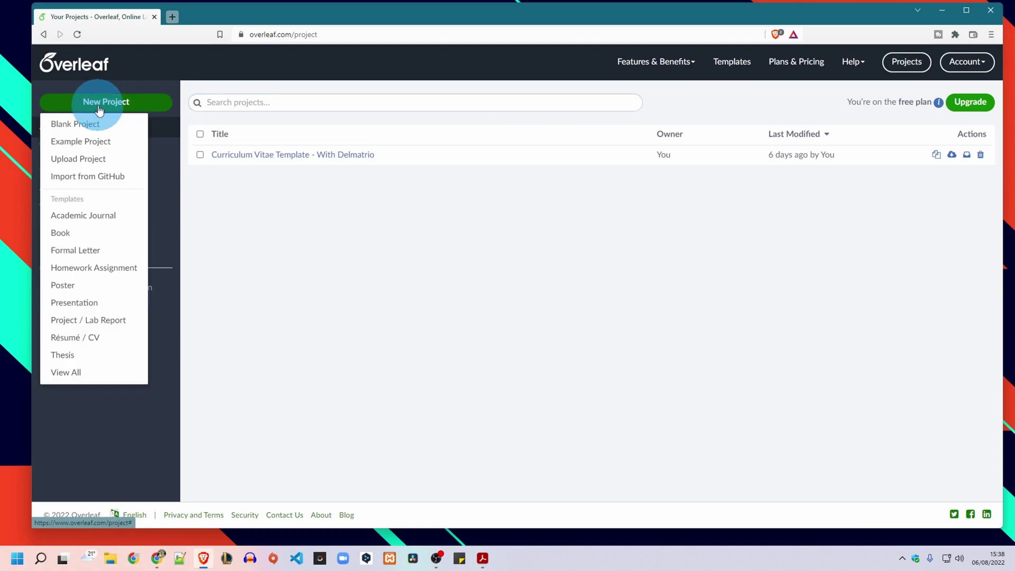
pyautogui.click(116, 127)
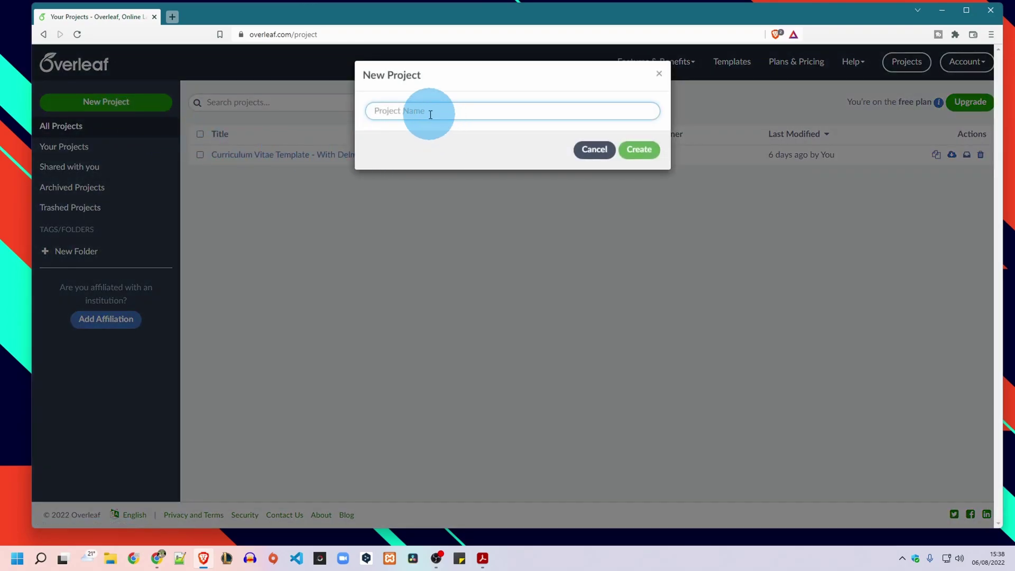
pyautogui.write('cover letter')
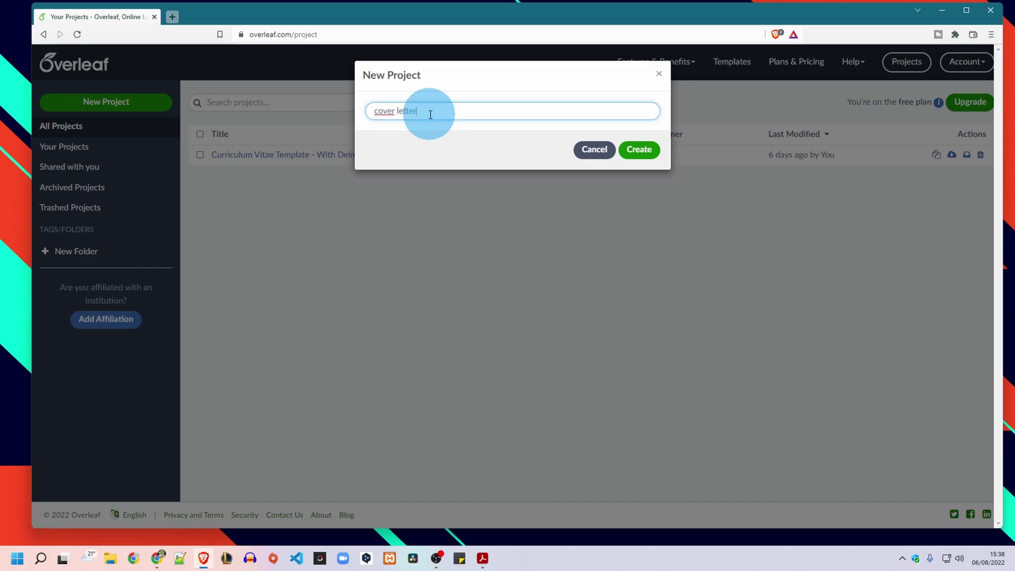
pyautogui.click(639, 149)
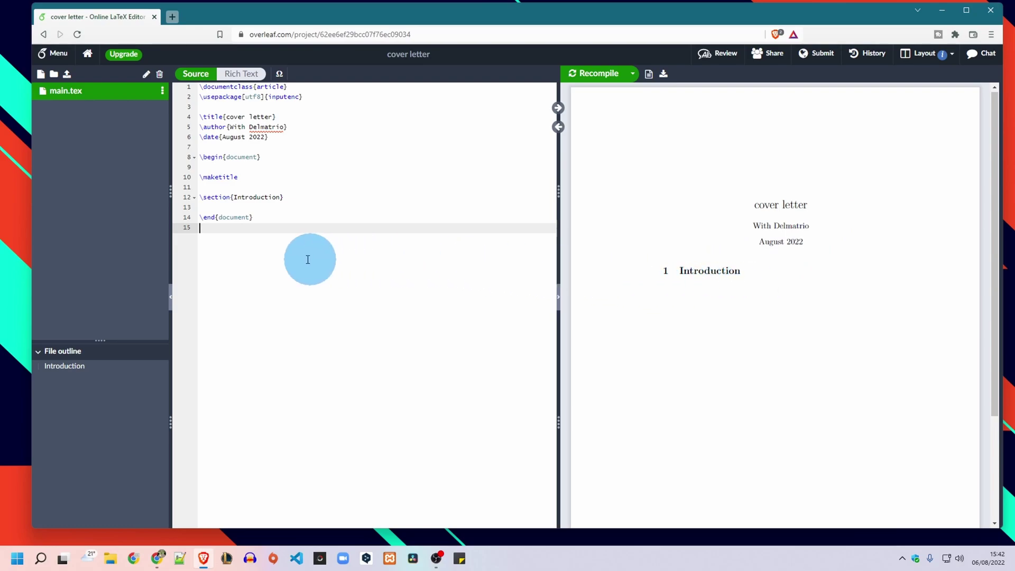
# Step: Replace main.tex's starter code with the pasted cover letter script and recompile
pyautogui.moveTo(227, 236); pyautogui.dragTo(190, 93)
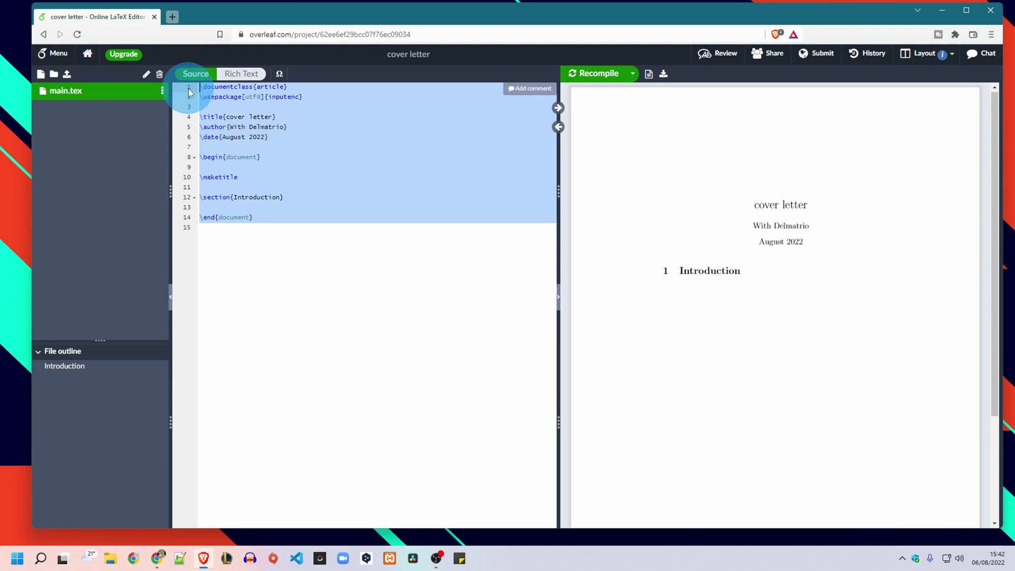
pyautogui.press('BackSpace')
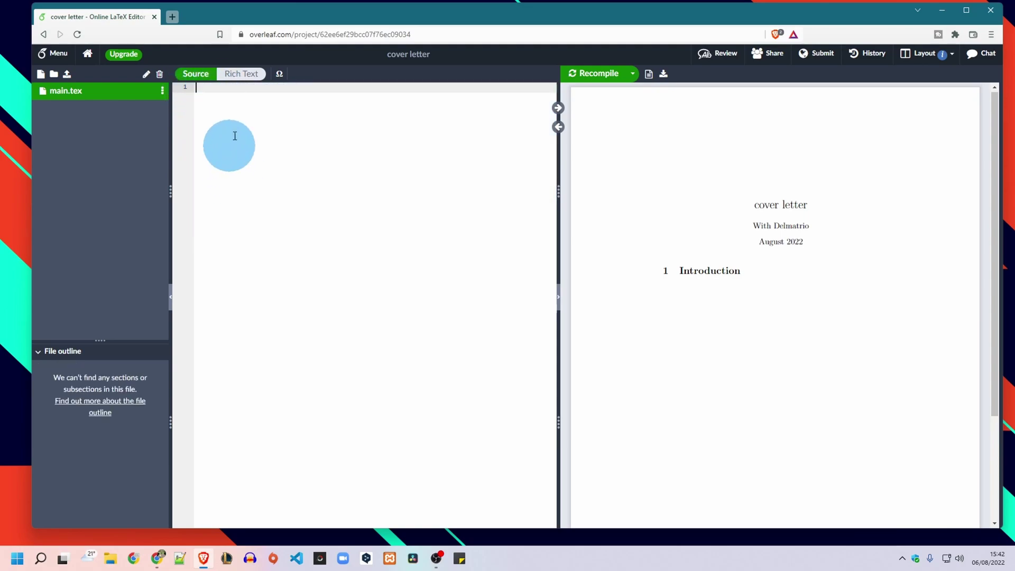
pyautogui.rightClick(202, 90)
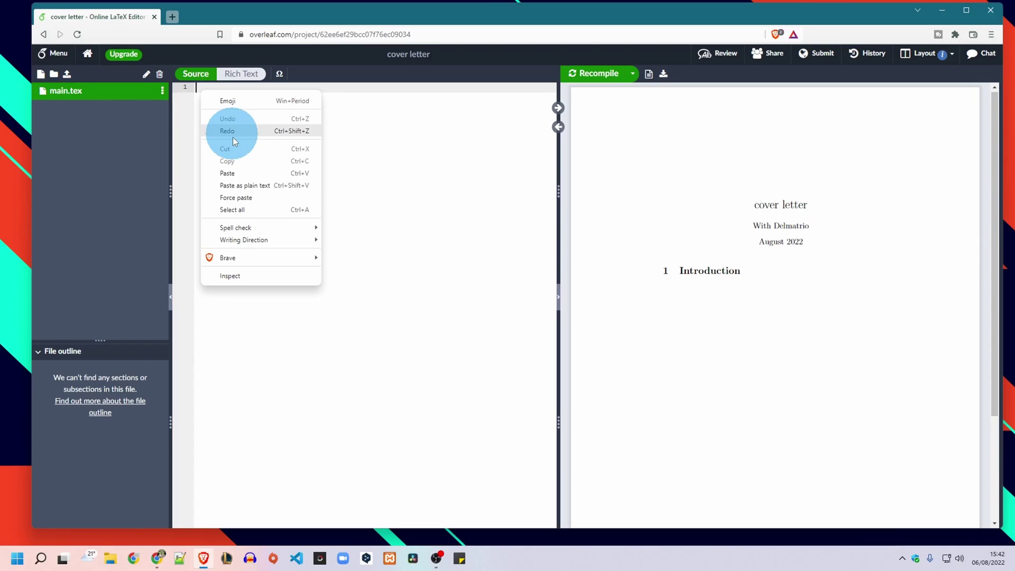
pyautogui.click(233, 169)
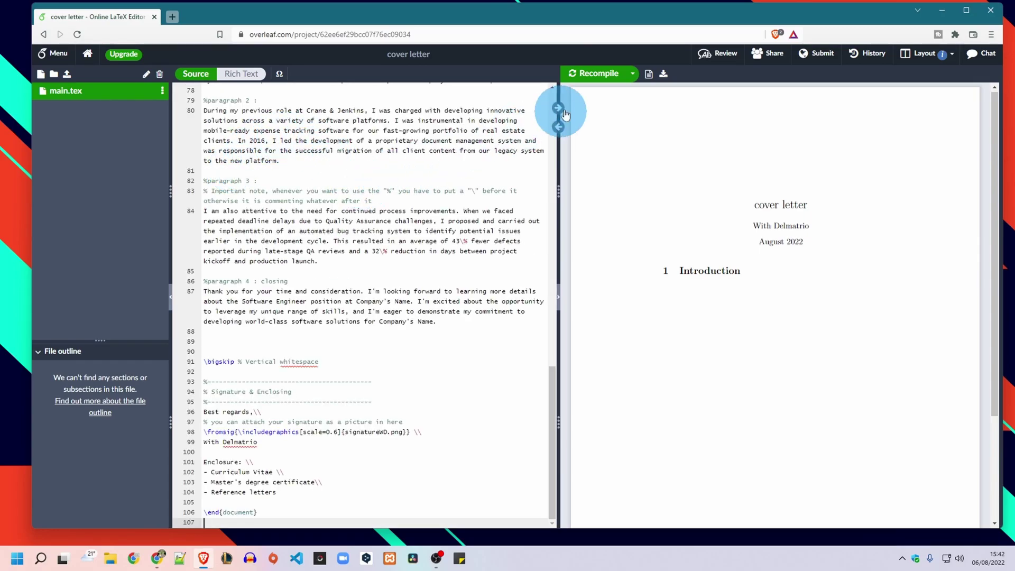
pyautogui.click(607, 74)
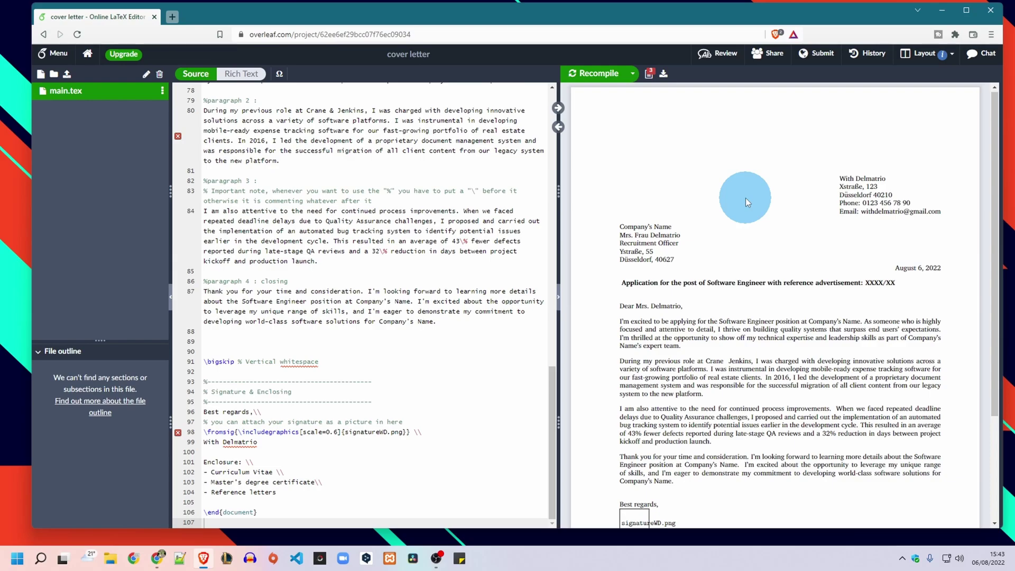
pyautogui.scroll(-2, 746, 198)
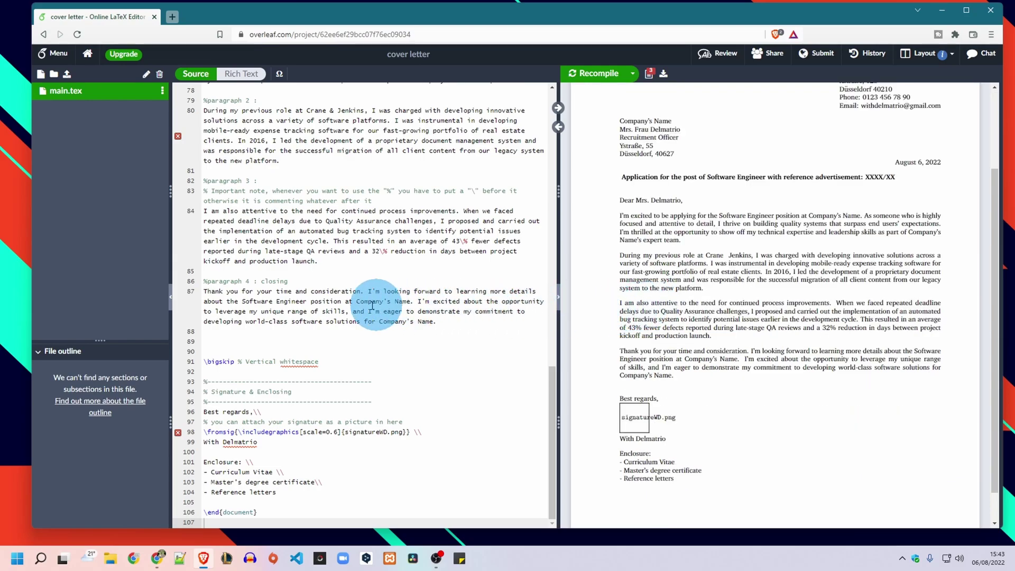
pyautogui.scroll(5, 335, 300)
pyautogui.scroll(10, 334, 301)
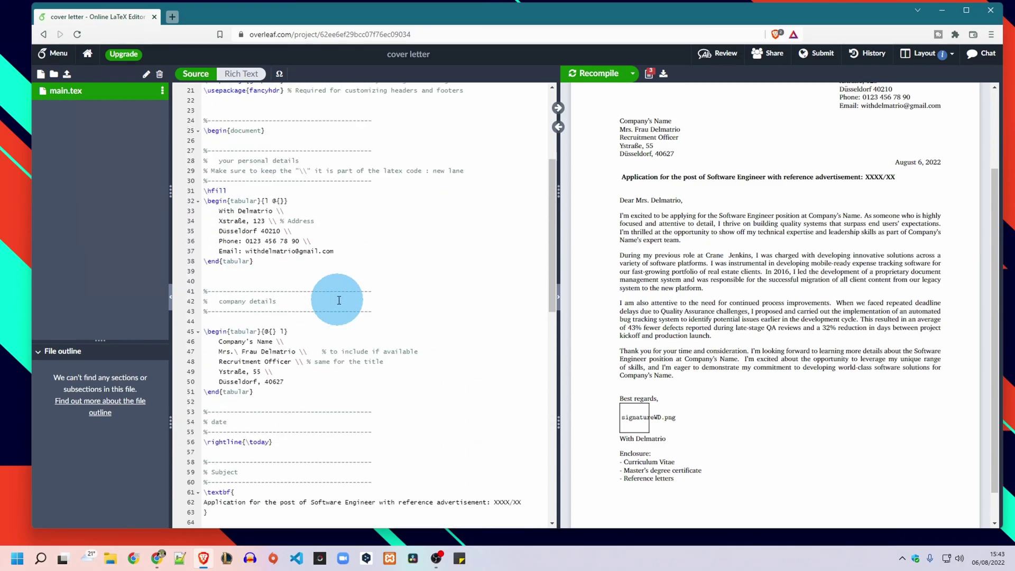
pyautogui.scroll(2, 747, 208)
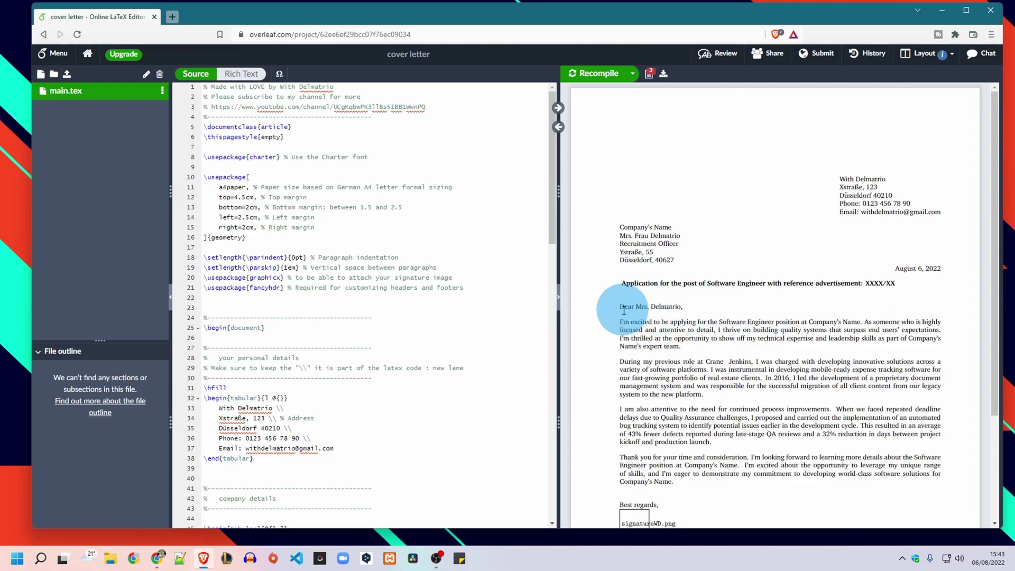
pyautogui.scroll(-1, 682, 322)
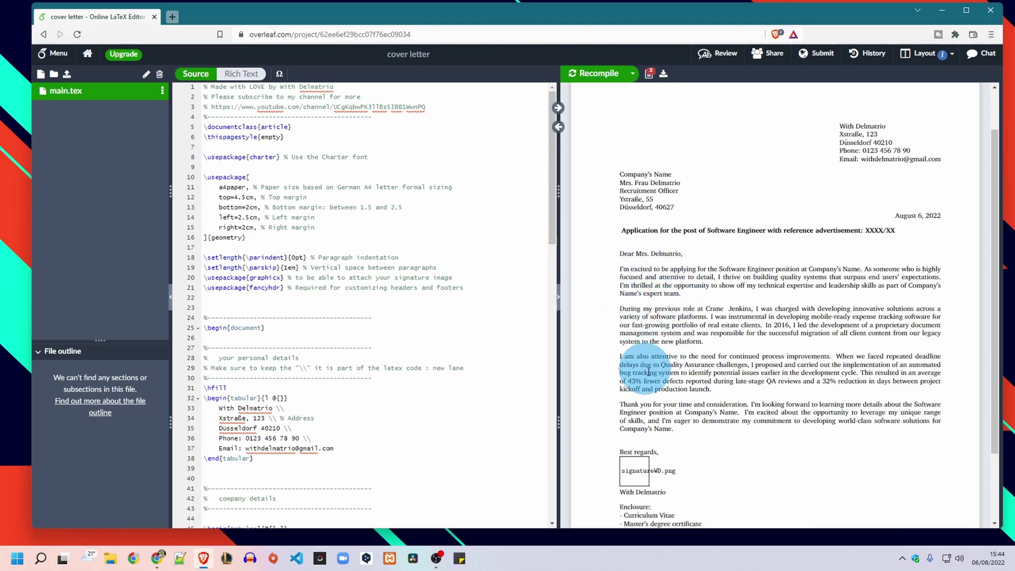
pyautogui.scroll(-3, 654, 410)
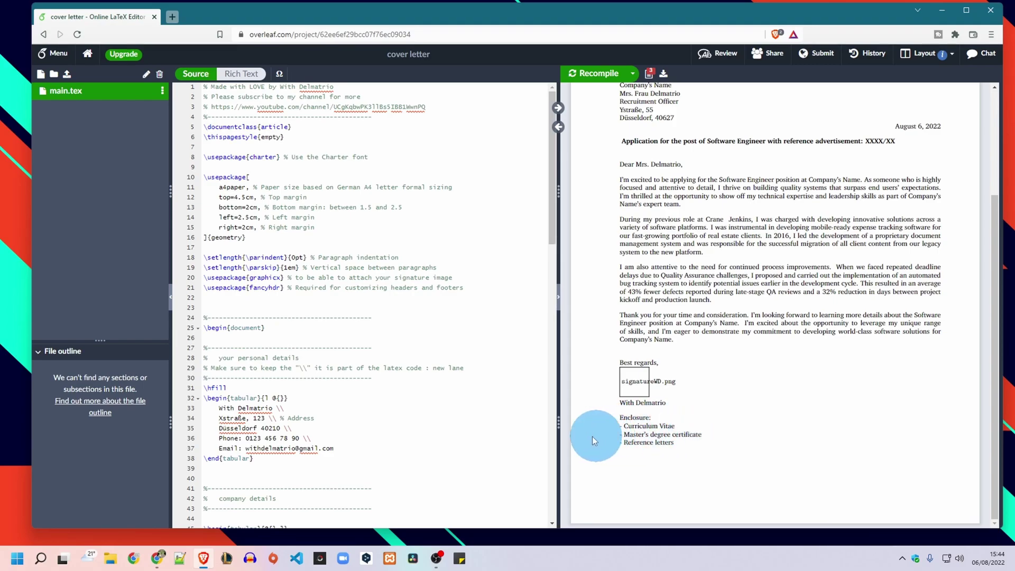
pyautogui.scroll(-5, 444, 399)
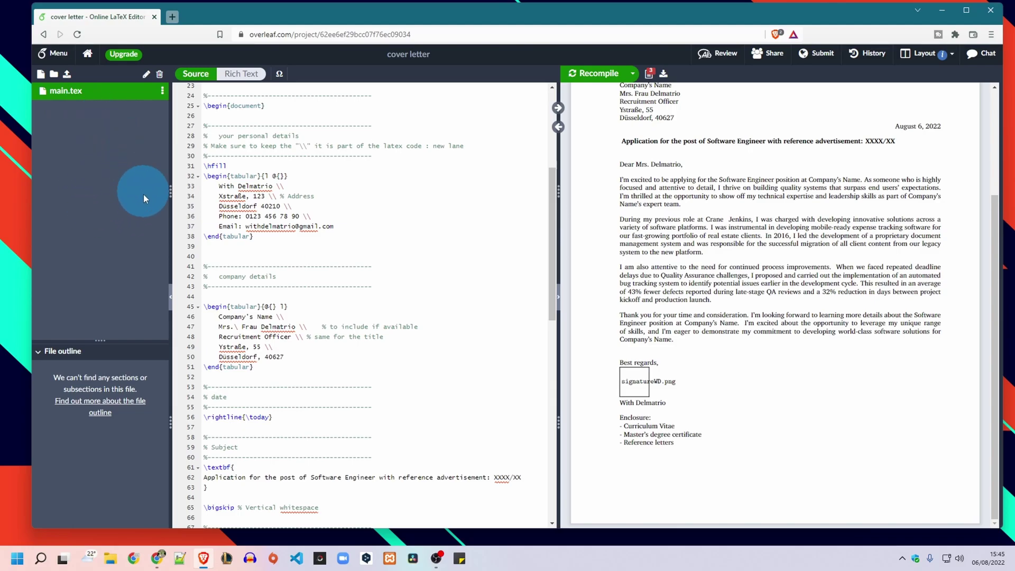
# Step: Find the signatureWD reference at line 98 and upload signatureWD.png to the project
pyautogui.doubleClick(637, 384)
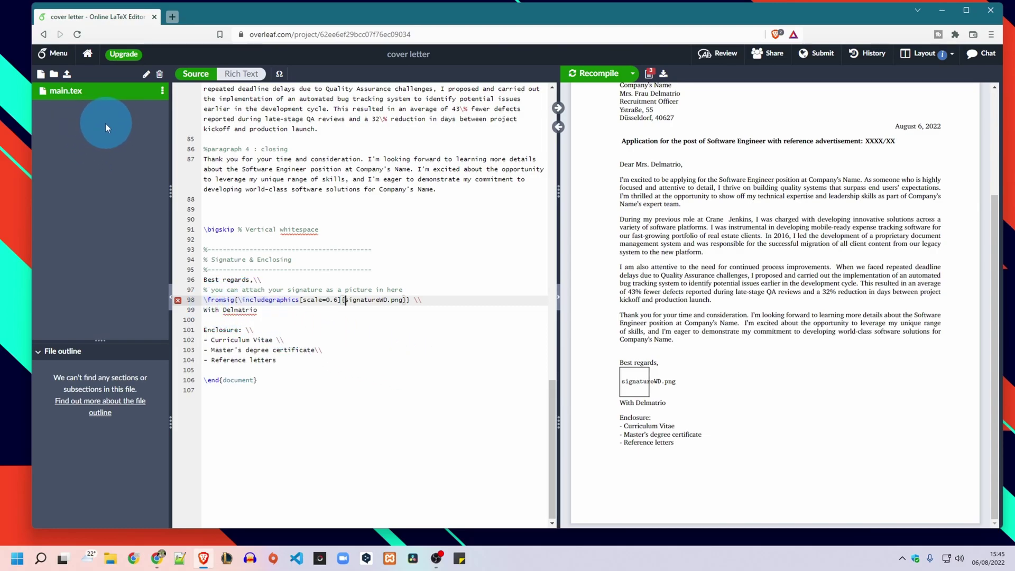
pyautogui.moveTo(346, 300); pyautogui.dragTo(390, 300)
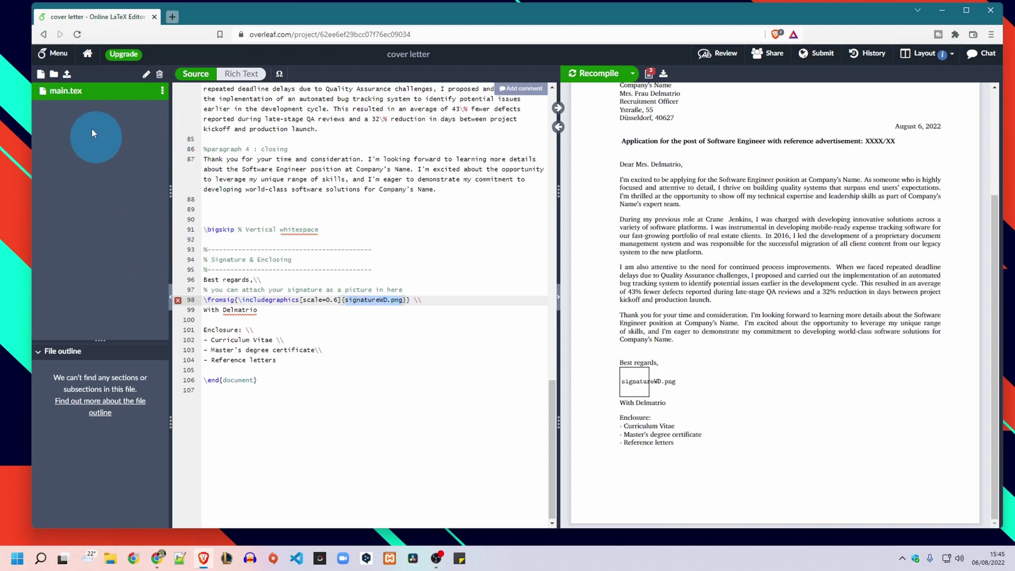
pyautogui.click(67, 74)
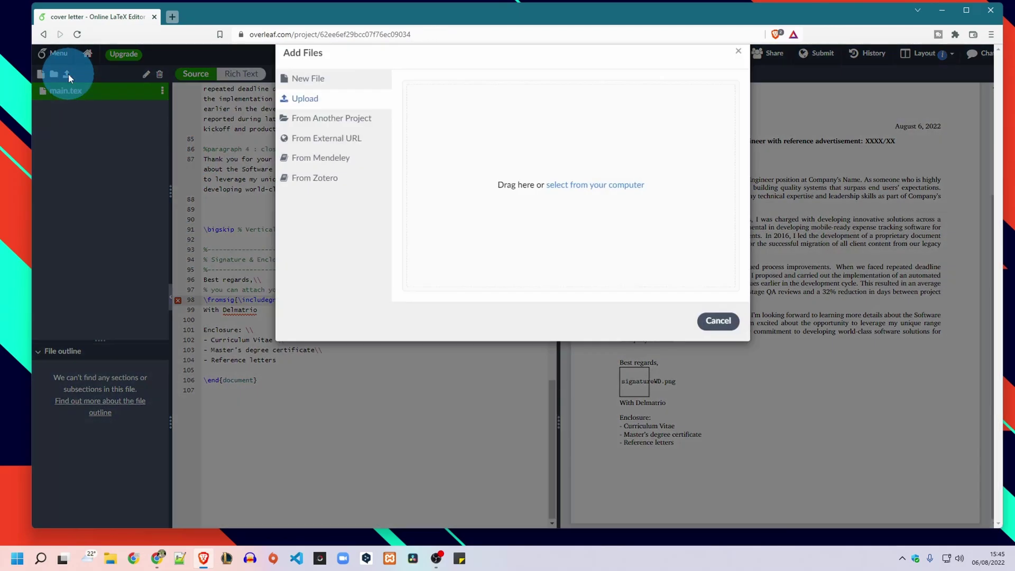
pyautogui.click(575, 229)
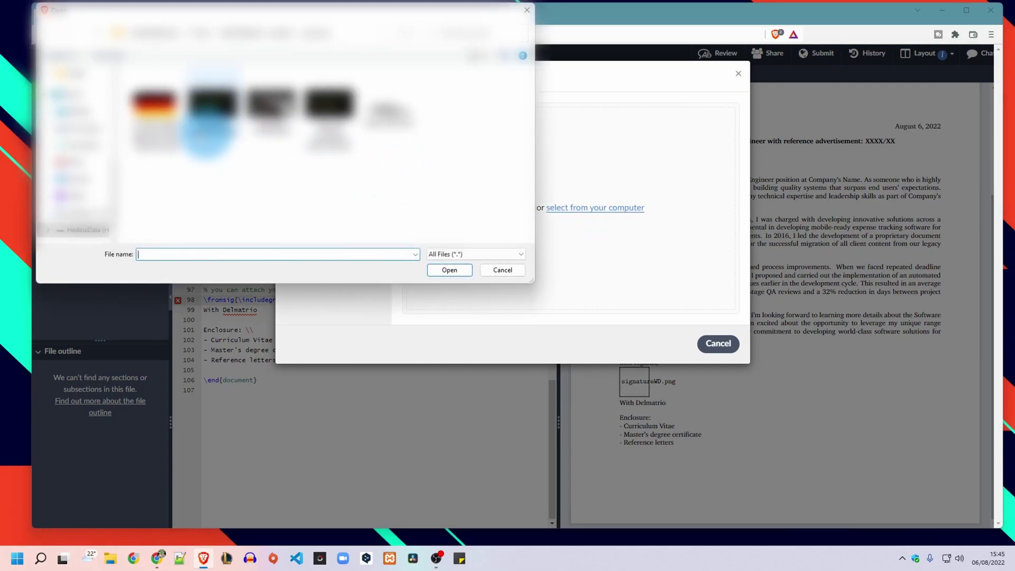
pyautogui.click(394, 109)
pyautogui.click(449, 269)
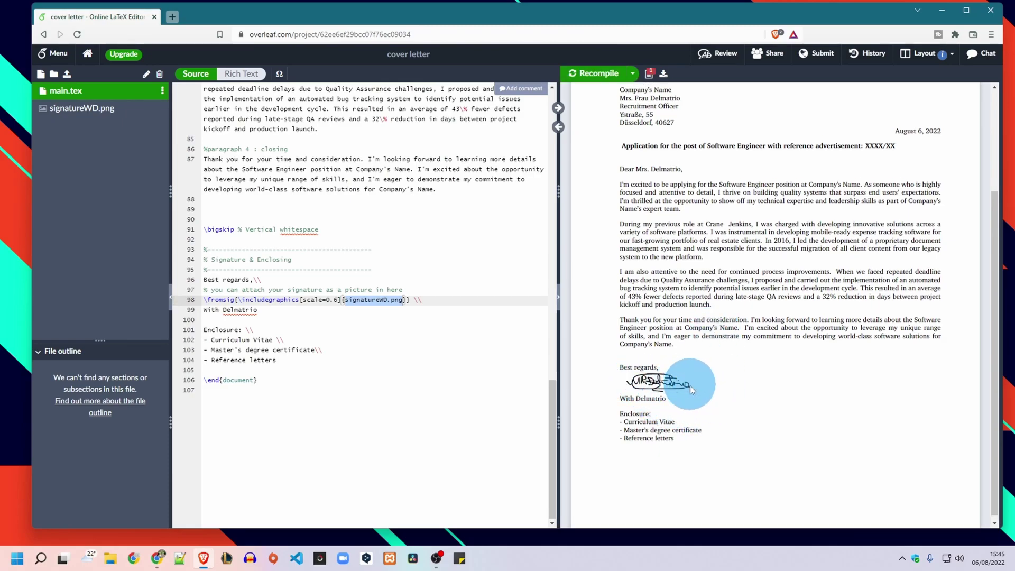
pyautogui.click(328, 300)
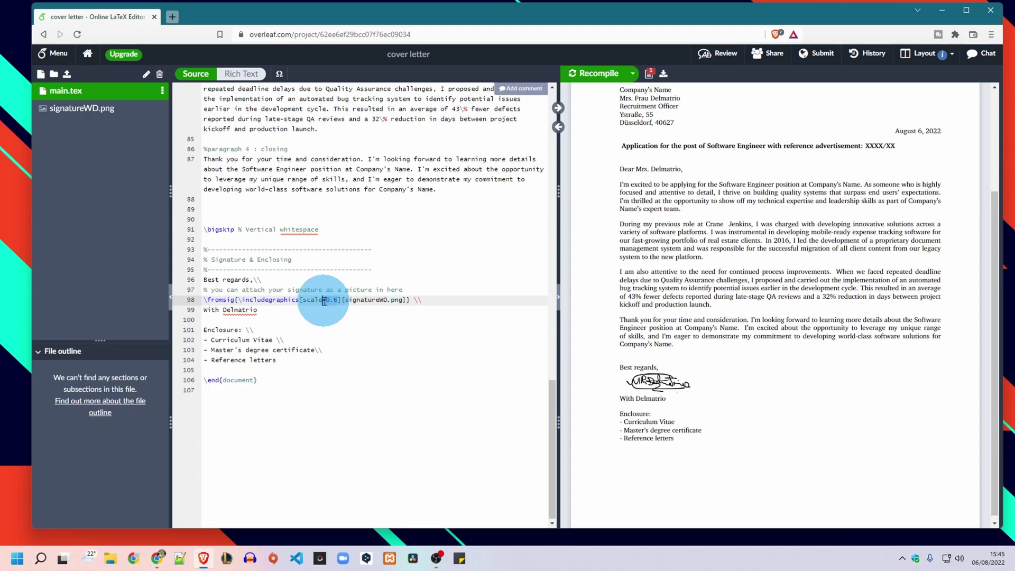
pyautogui.press('Right')
pyautogui.press('Right')
pyautogui.press('Right')
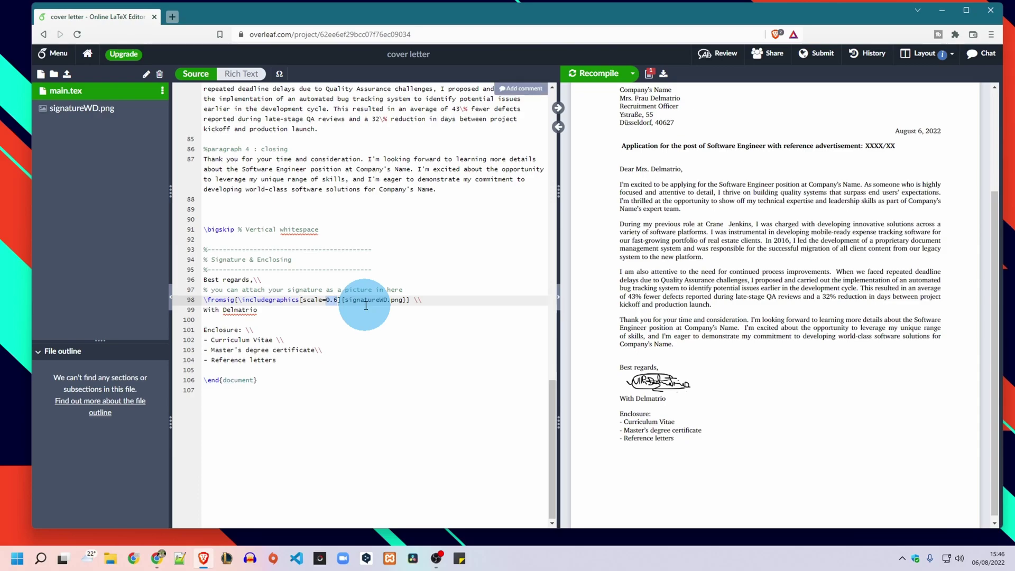
pyautogui.write('1')
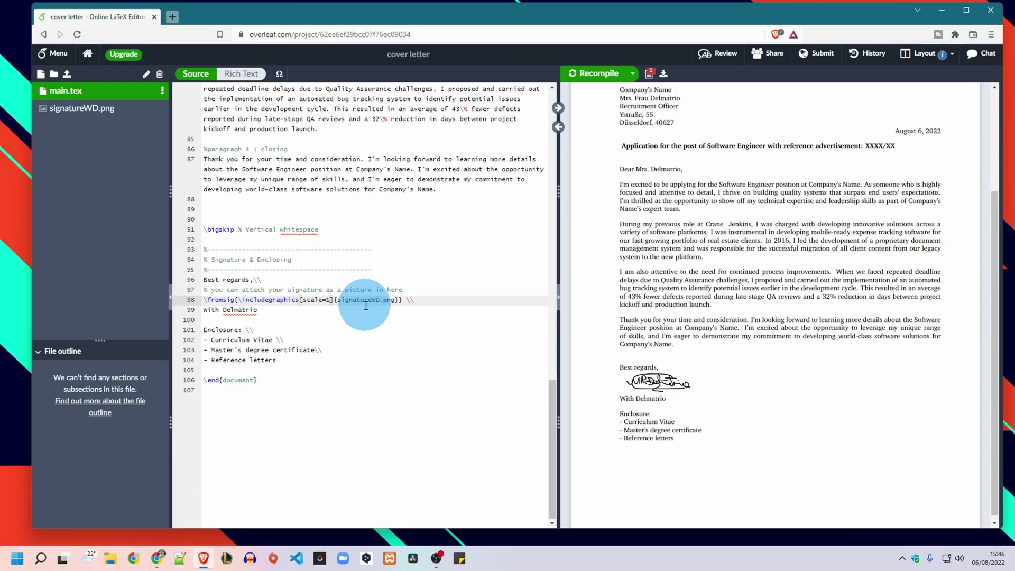
pyautogui.click(599, 74)
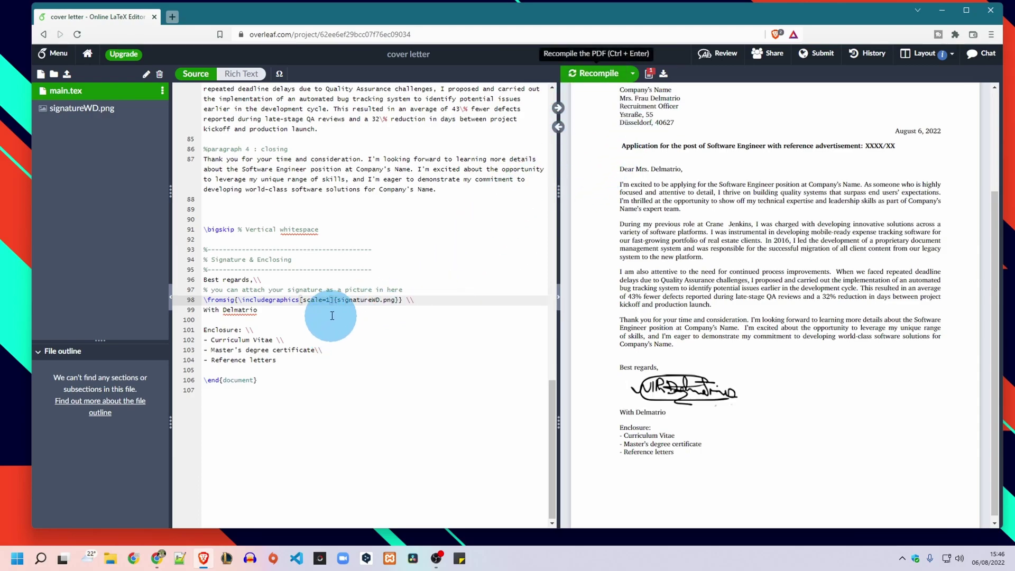
pyautogui.hotkey('shift', 'Left')
pyautogui.write('0.6')
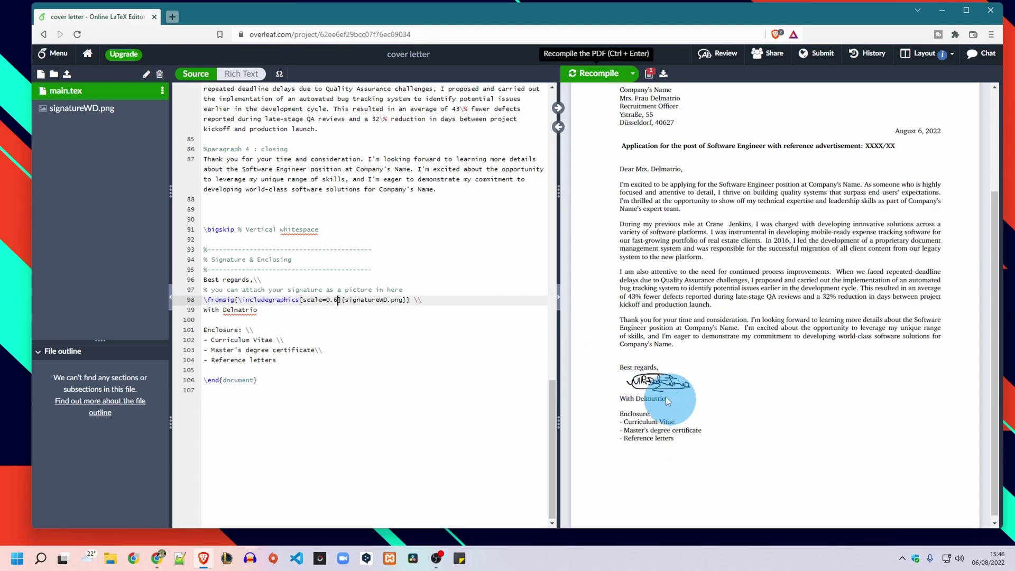
pyautogui.scroll(2, 663, 381)
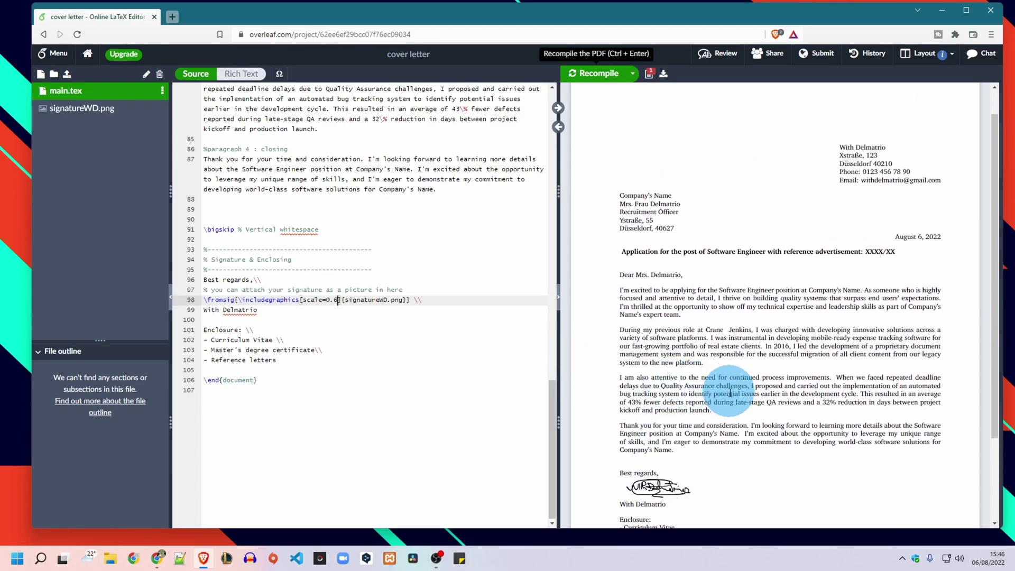
pyautogui.scroll(-2, 730, 394)
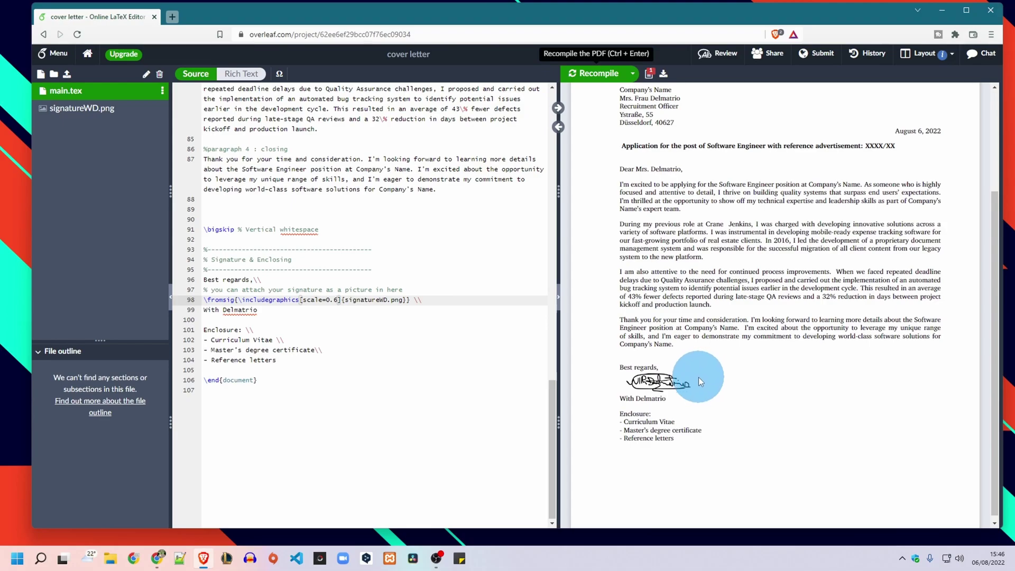
pyautogui.scroll(2, 454, 343)
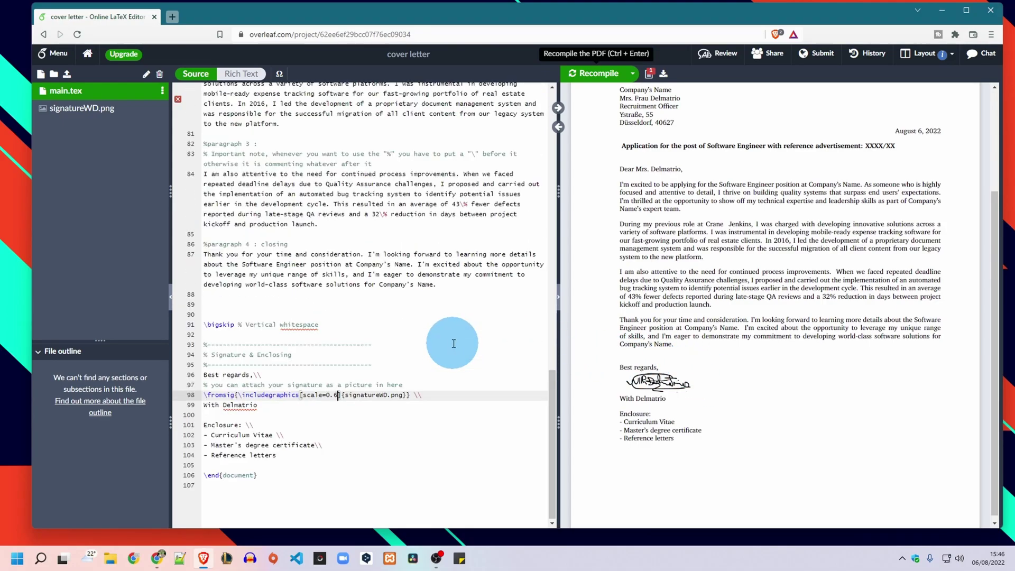
pyautogui.scroll(15, 454, 344)
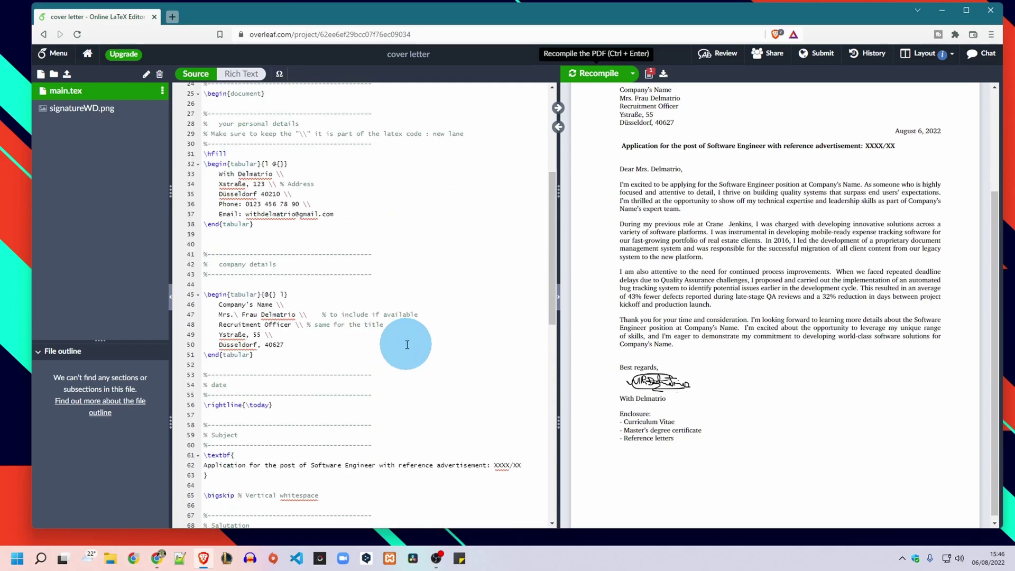
pyautogui.scroll(2, 407, 344)
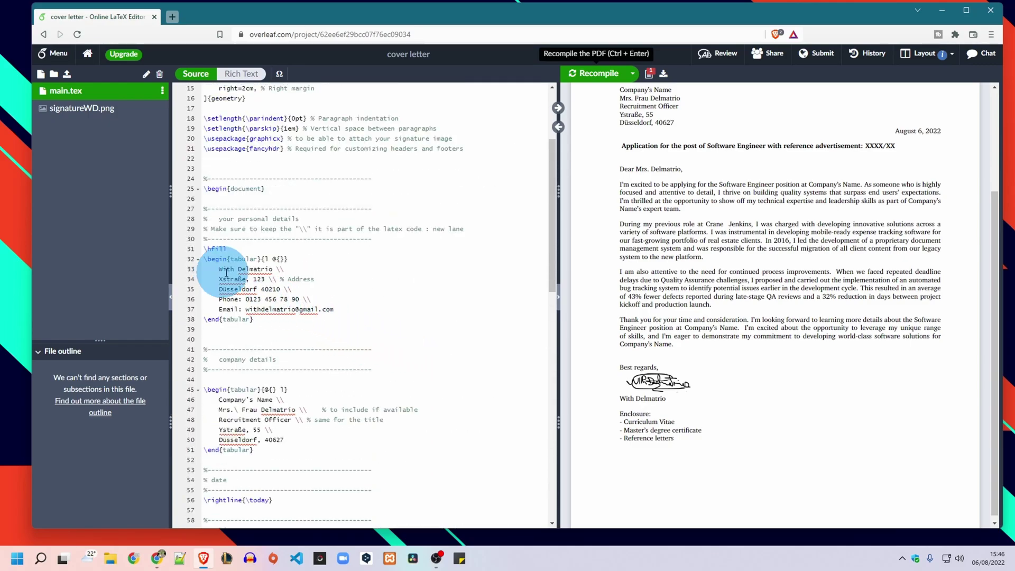
pyautogui.scroll(-1, 296, 344)
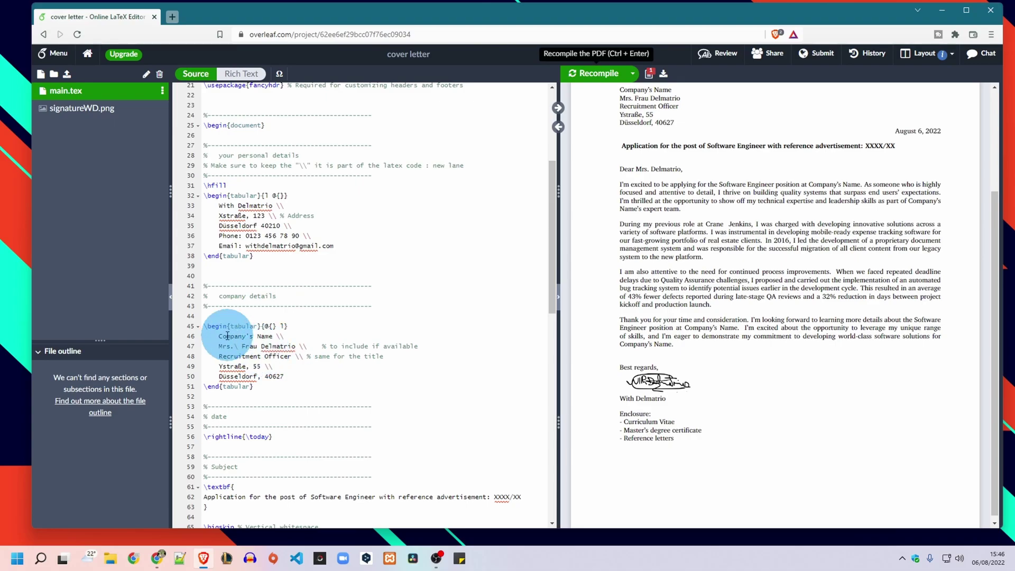
pyautogui.hotkey('shift', 'Down')
pyautogui.hotkey('shift', 'End')
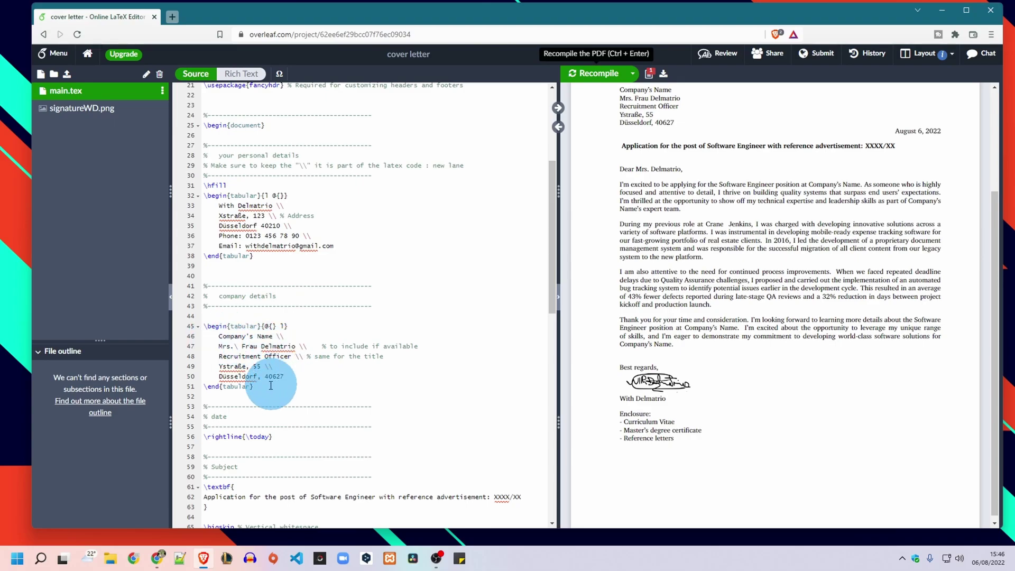
pyautogui.scroll(-3, 238, 389)
pyautogui.tripleClick(228, 311)
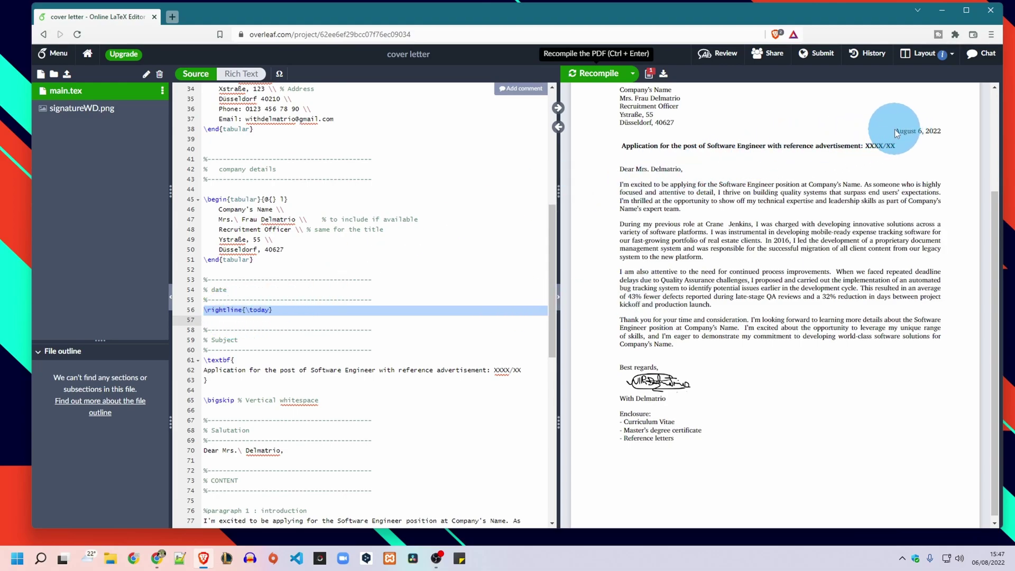
pyautogui.click(227, 360)
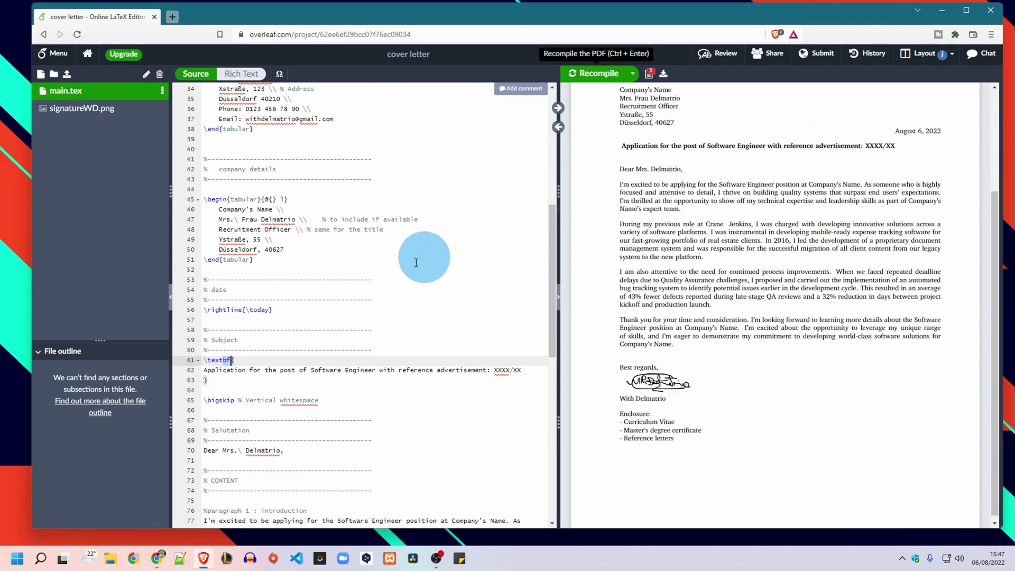
pyautogui.scroll(-3, 270, 354)
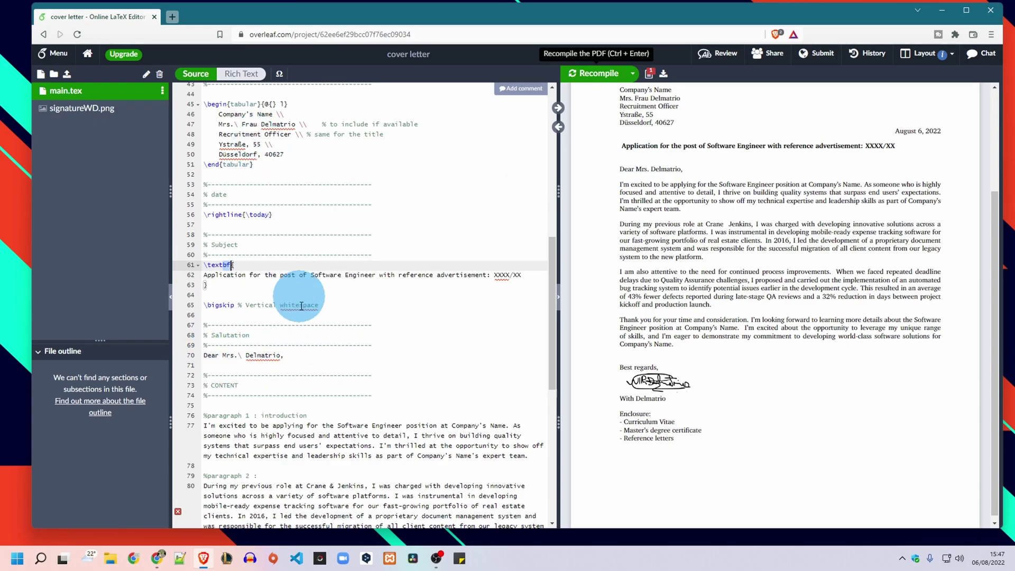
pyautogui.scroll(-3, 296, 391)
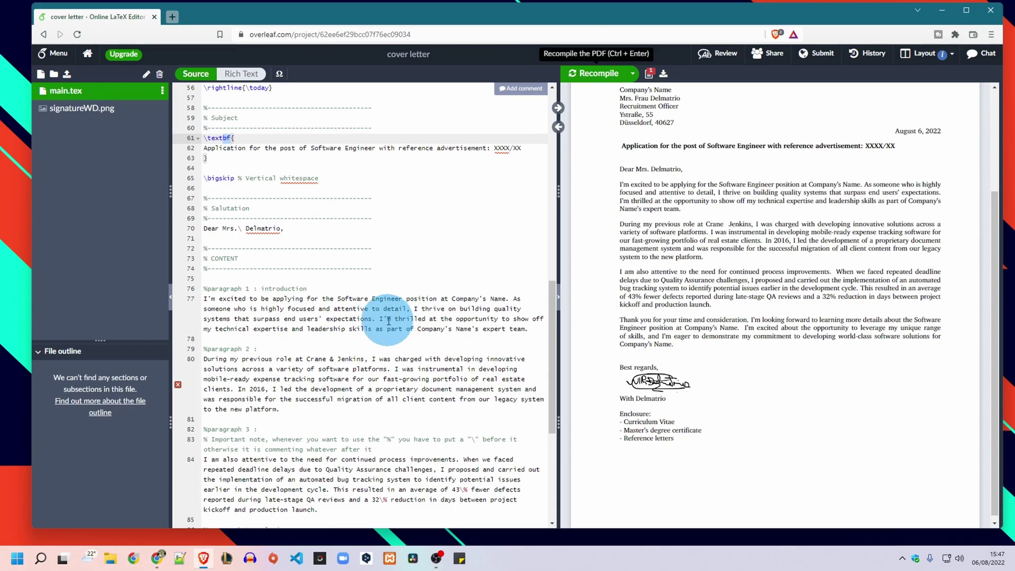
pyautogui.scroll(-2, 349, 372)
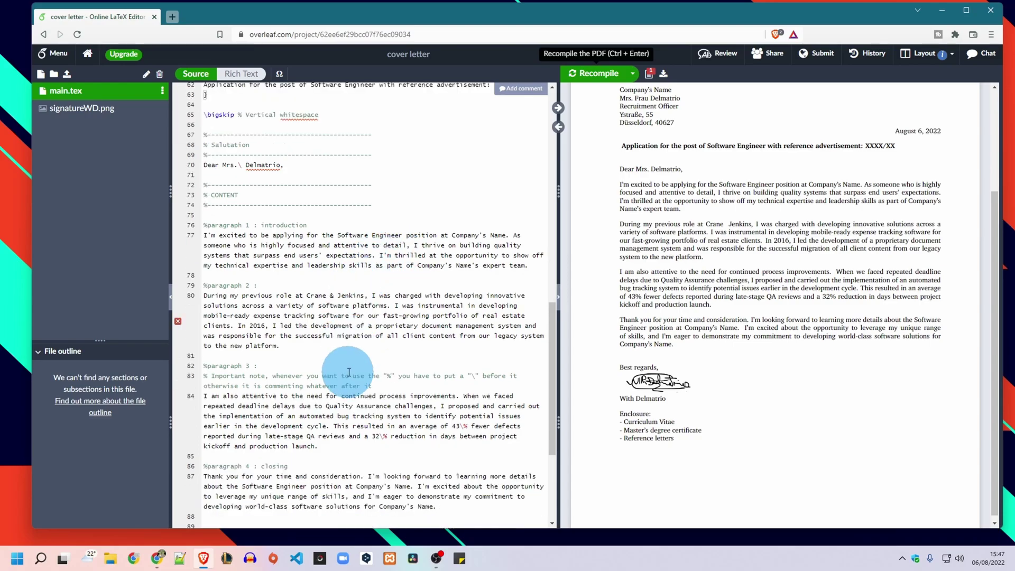
pyautogui.scroll(-4, 354, 312)
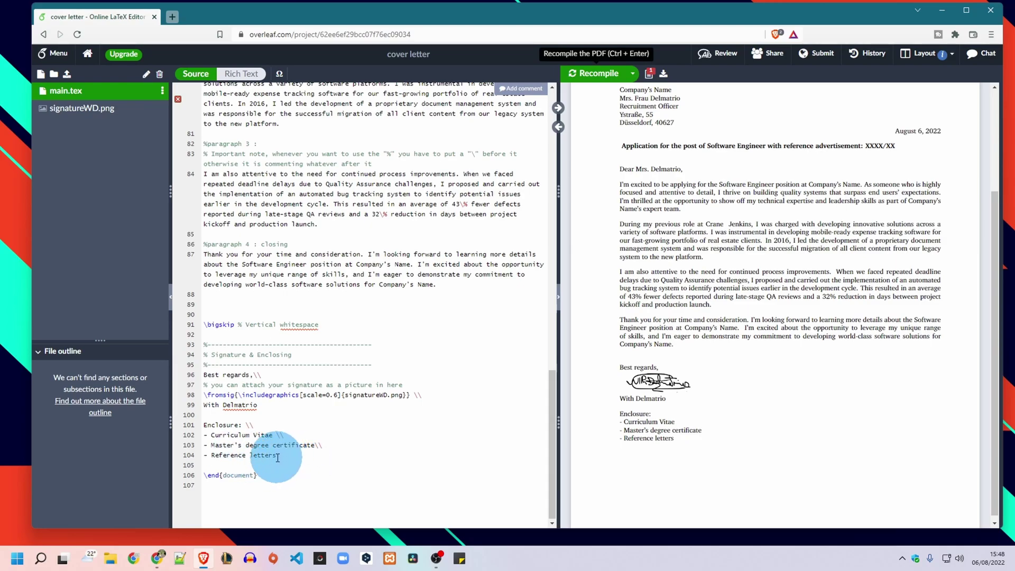
# Step: Delete the lines from 'Enclosure:' through 'Reference letters' in main.tex
pyautogui.moveTo(278, 457); pyautogui.dragTo(202, 426)
pyautogui.press('BackSpace')
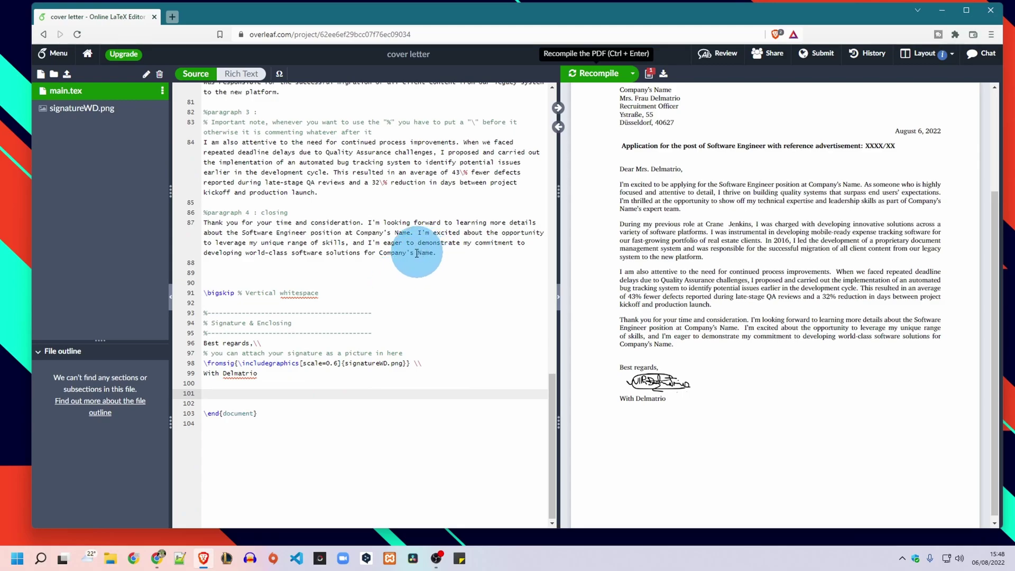
pyautogui.scroll(3, 344, 282)
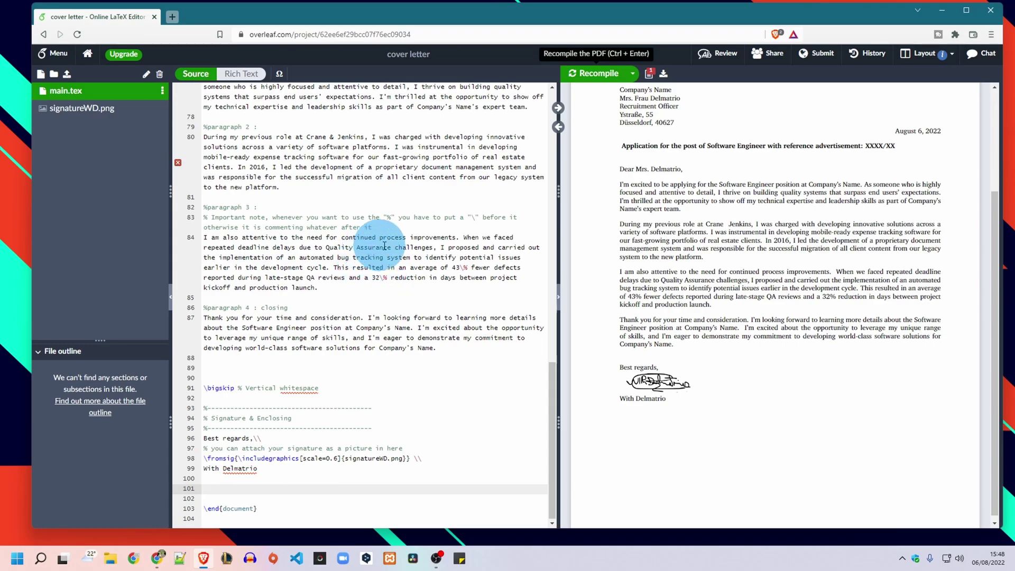
# Step: Remove the backslash in '32\%', recompile to see the truncated paragraph, then restore it
pyautogui.click(384, 278)
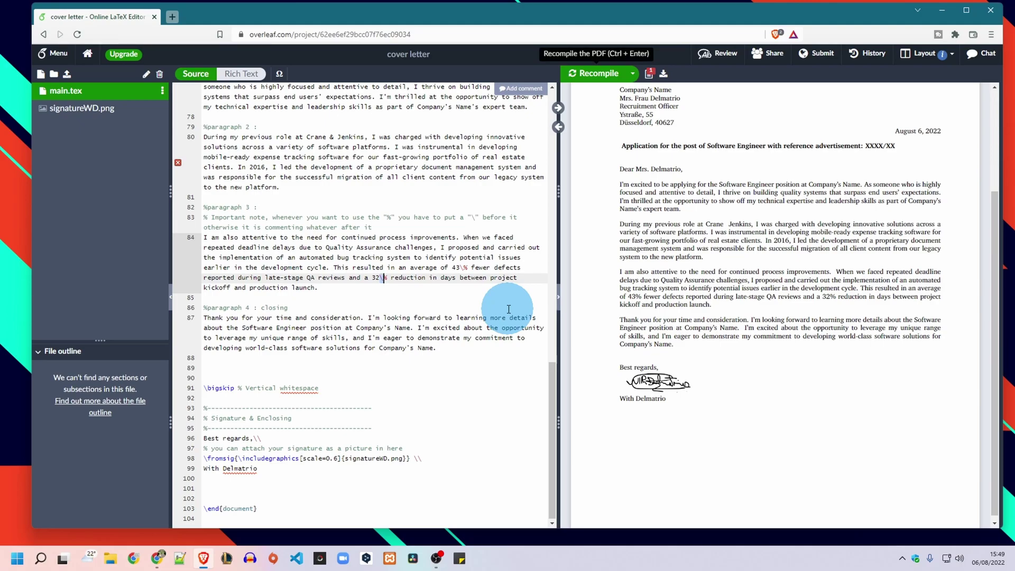
pyautogui.press('BackSpace')
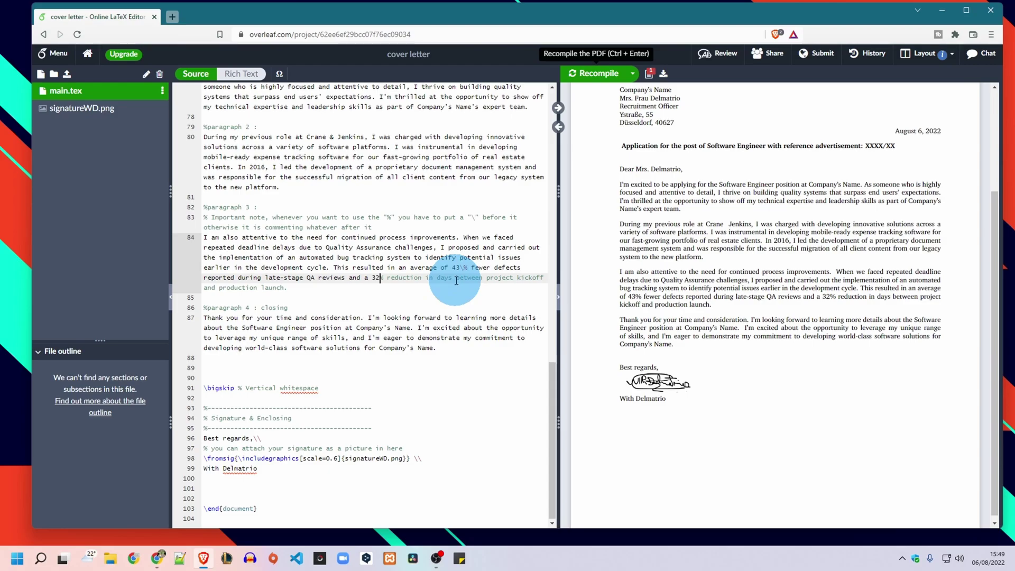
pyautogui.click(595, 73)
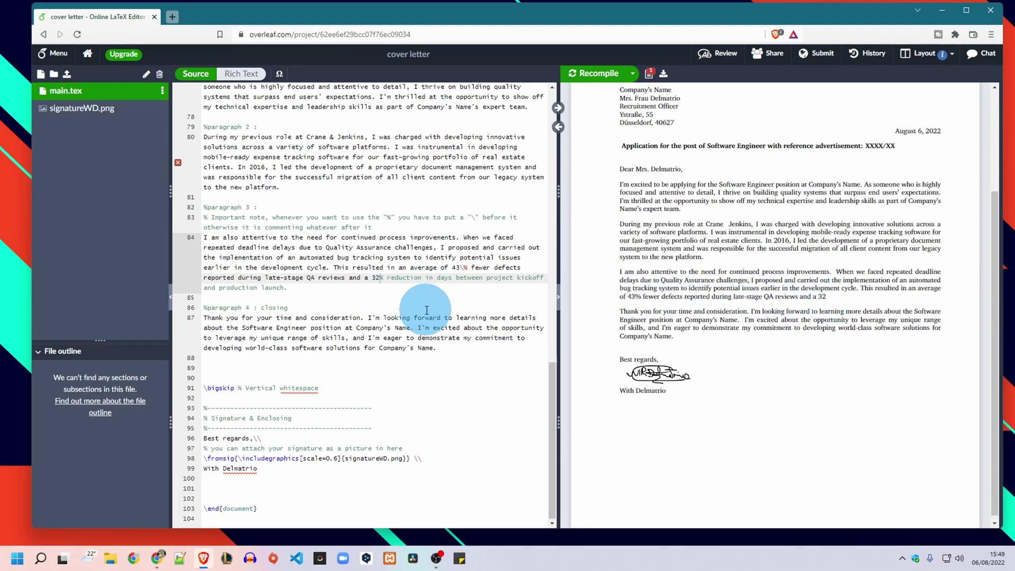
pyautogui.click(386, 279)
pyautogui.write('\\')
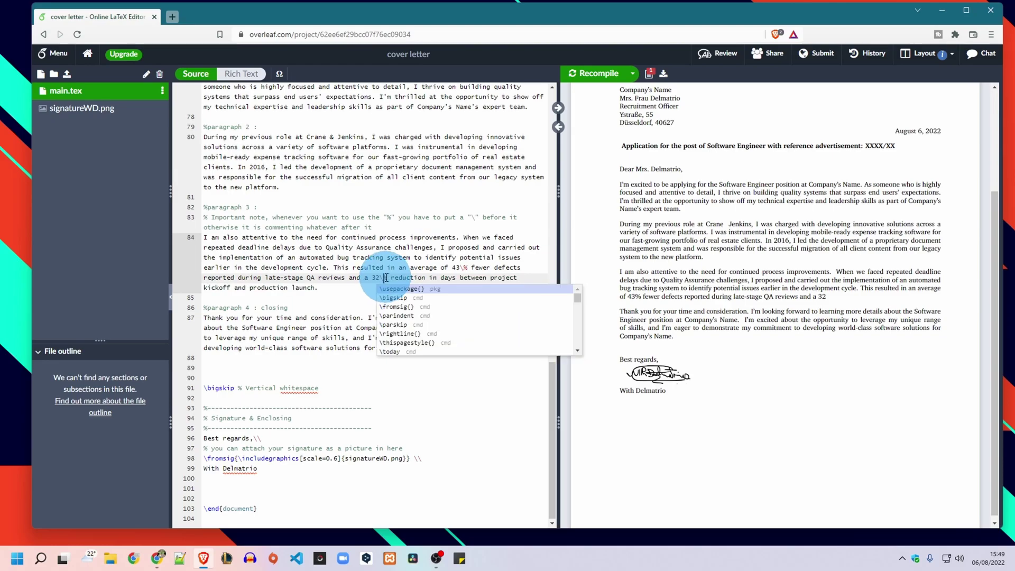
pyautogui.click(421, 267)
# Step: Edit the sender details block at line 33 and recompile to show it top right
pyautogui.scroll(5, 344, 234)
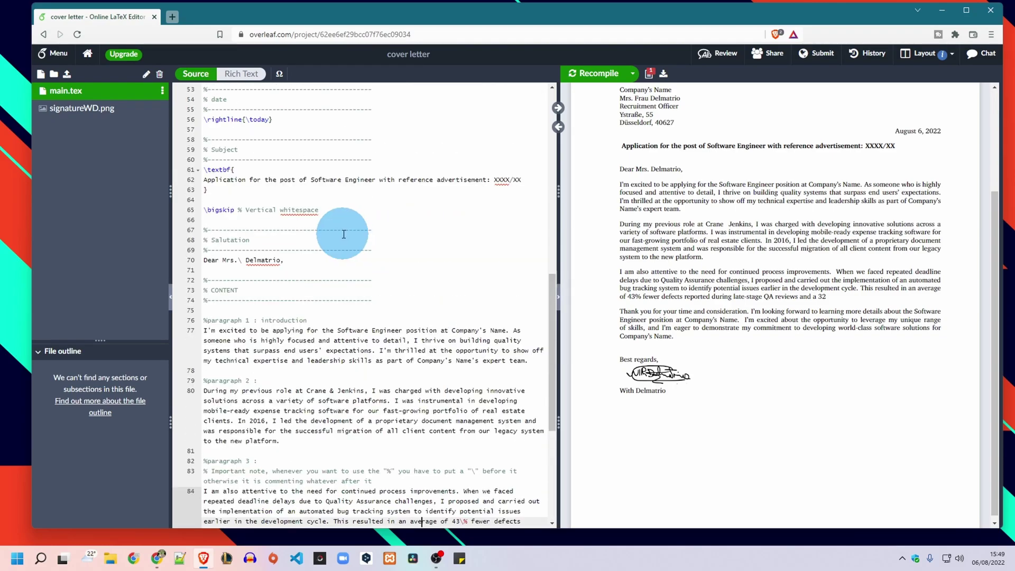
pyautogui.scroll(6, 344, 234)
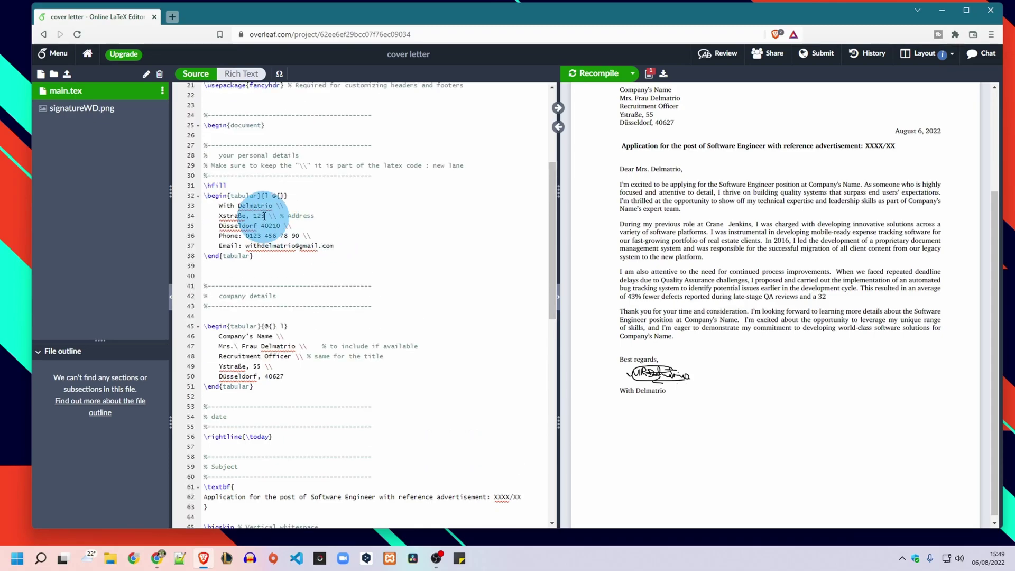
pyautogui.doubleClick(285, 206)
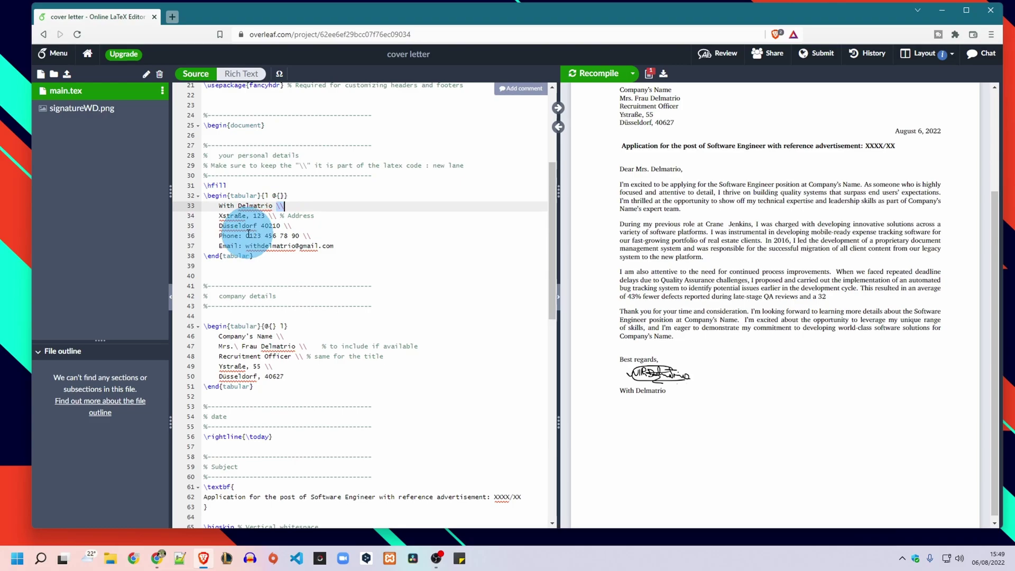
pyautogui.click(284, 207)
pyautogui.hotkey('ctrl', 'z')
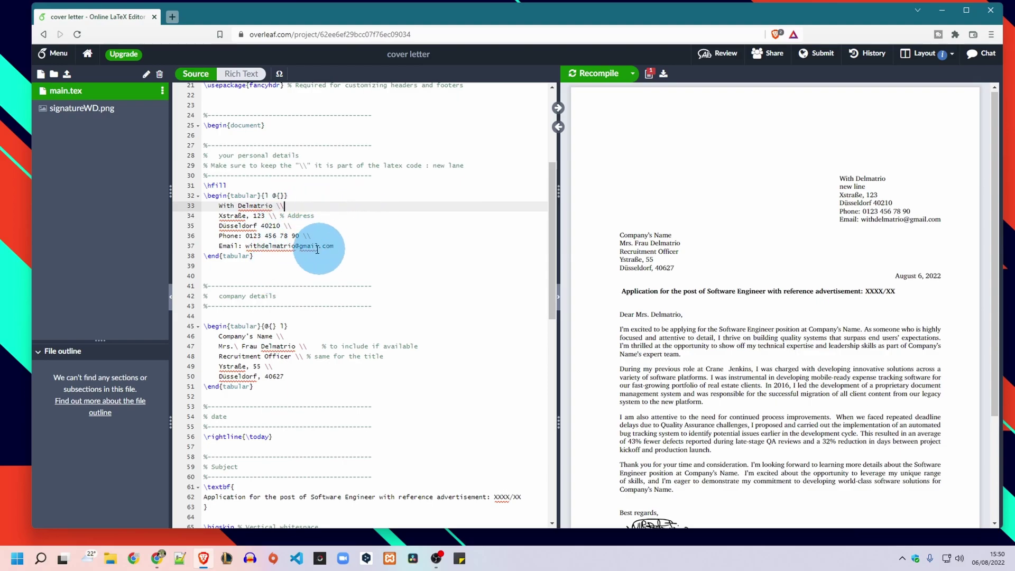
pyautogui.scroll(-1, 335, 251)
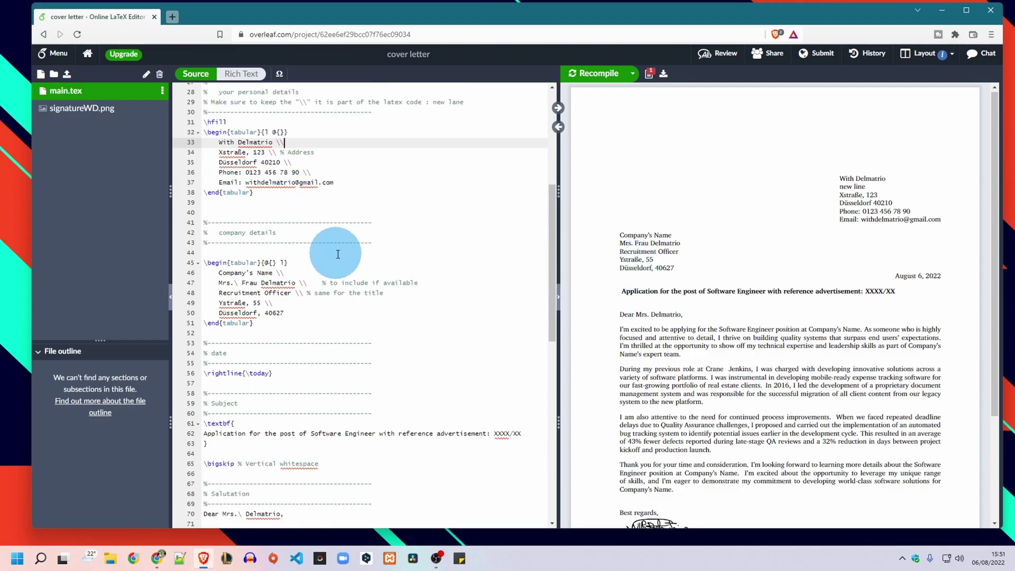
# Step: Recompile the cover letter in Overleaf
pyautogui.scroll(-6, 318, 260)
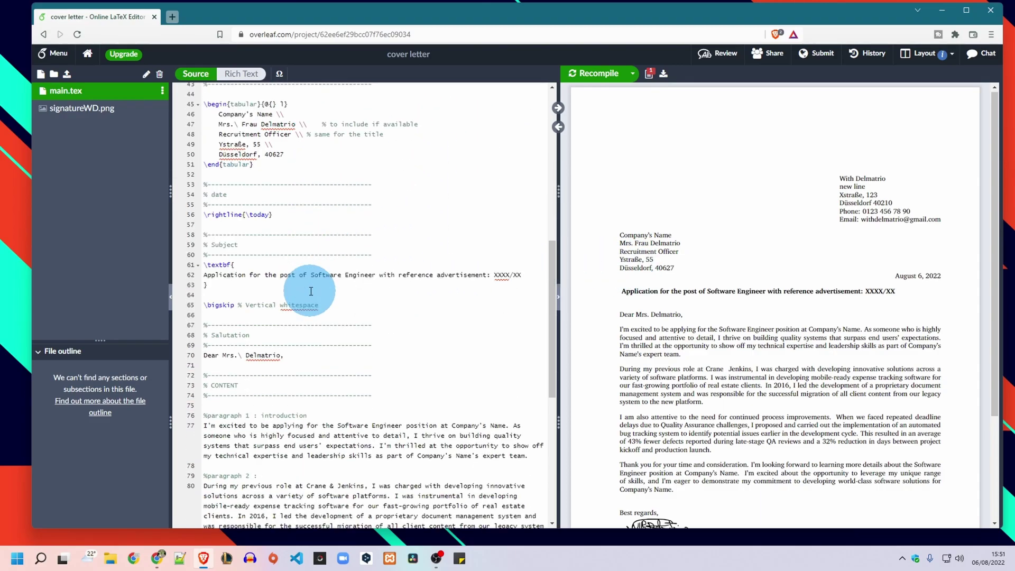
pyautogui.scroll(-4, 715, 323)
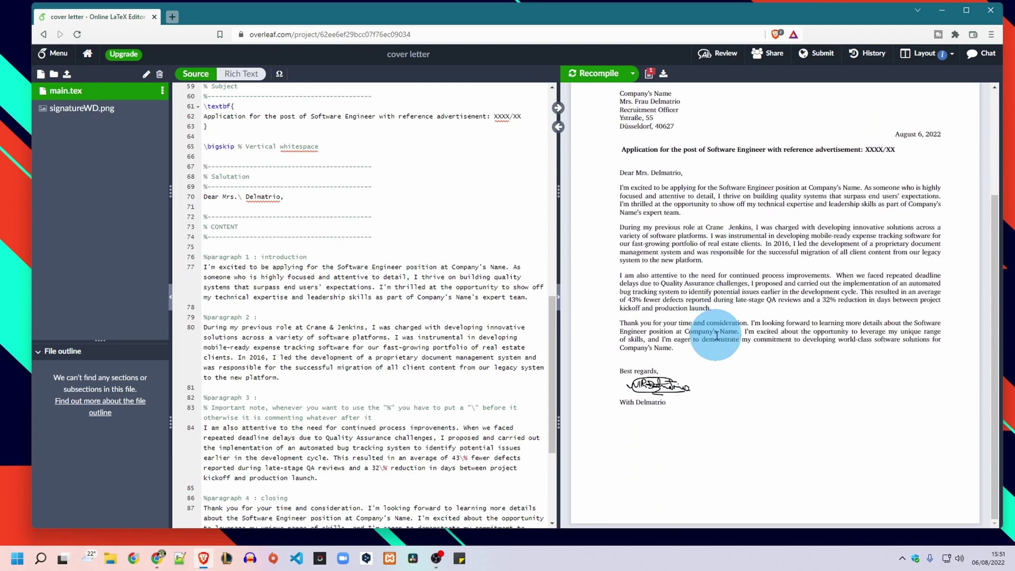
pyautogui.scroll(4, 715, 317)
pyautogui.click(598, 73)
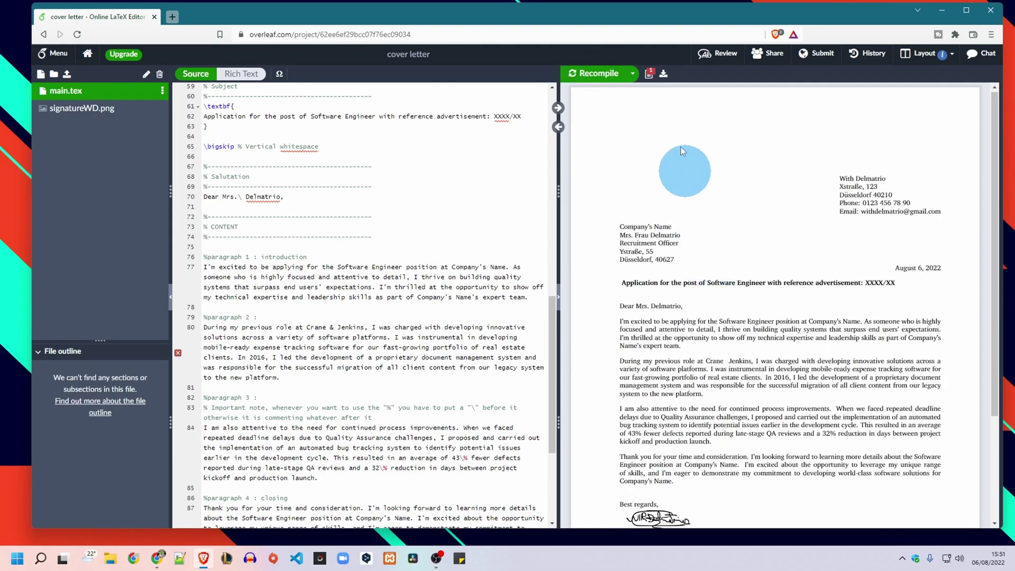
# Step: Download the compiled letter as cover_letter.pdf and open it in Acrobat Reader
pyautogui.click(664, 75)
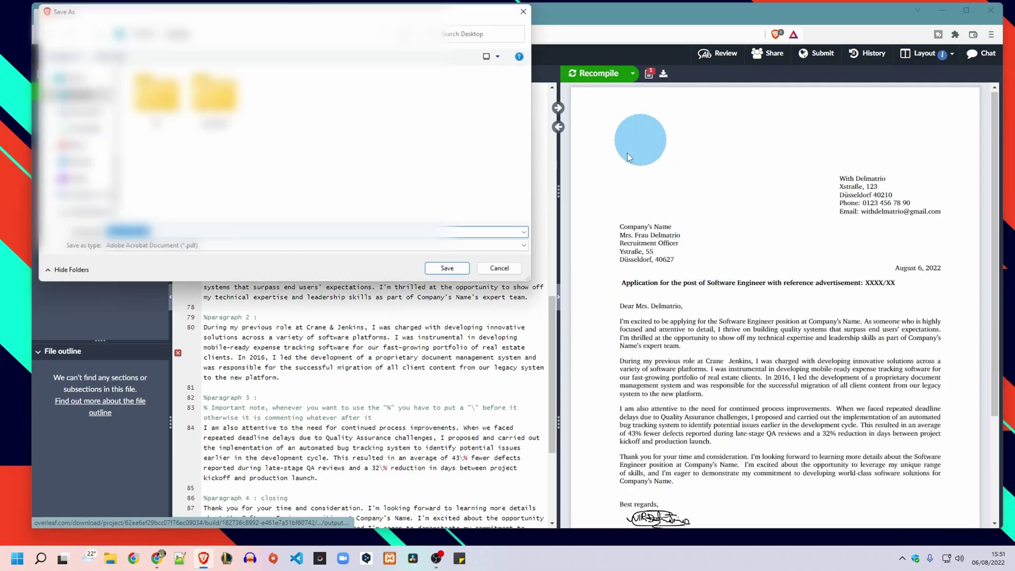
pyautogui.click(450, 270)
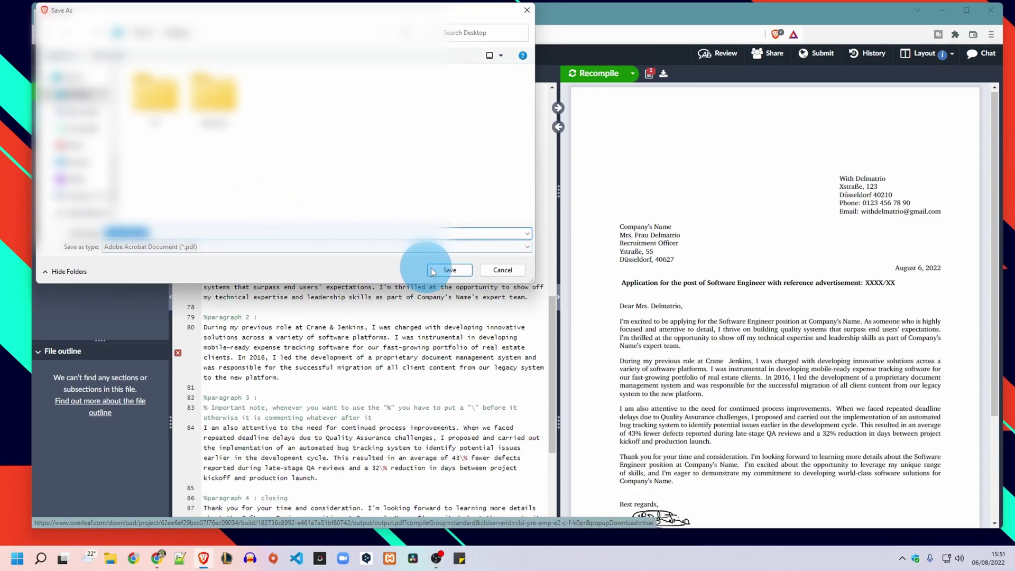
pyautogui.doubleClick(20, 36)
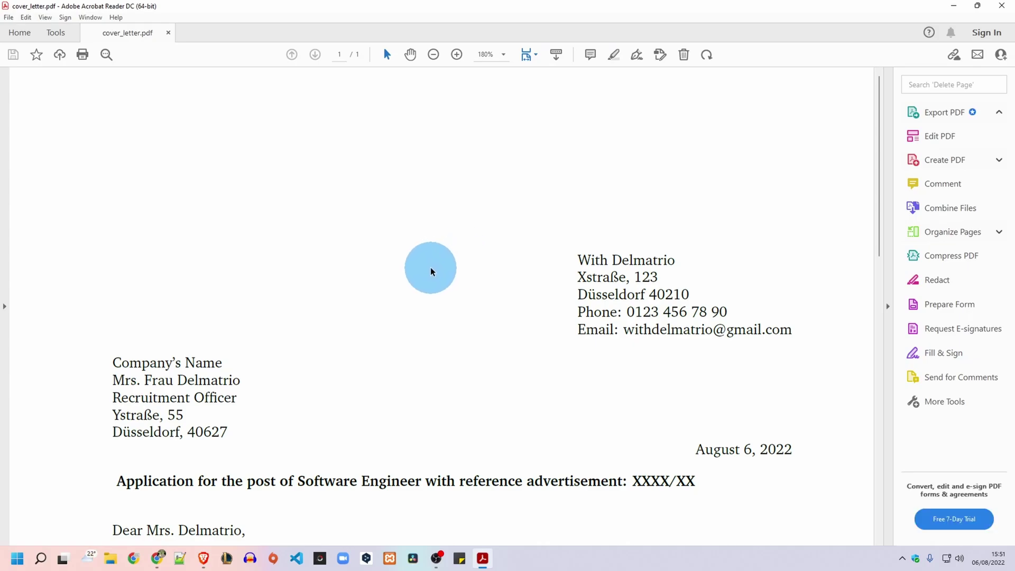
# Step: Scroll through cover_letter.pdf down to the Best regards closing and handwritten signature
pyautogui.scroll(-5, 301, 238)
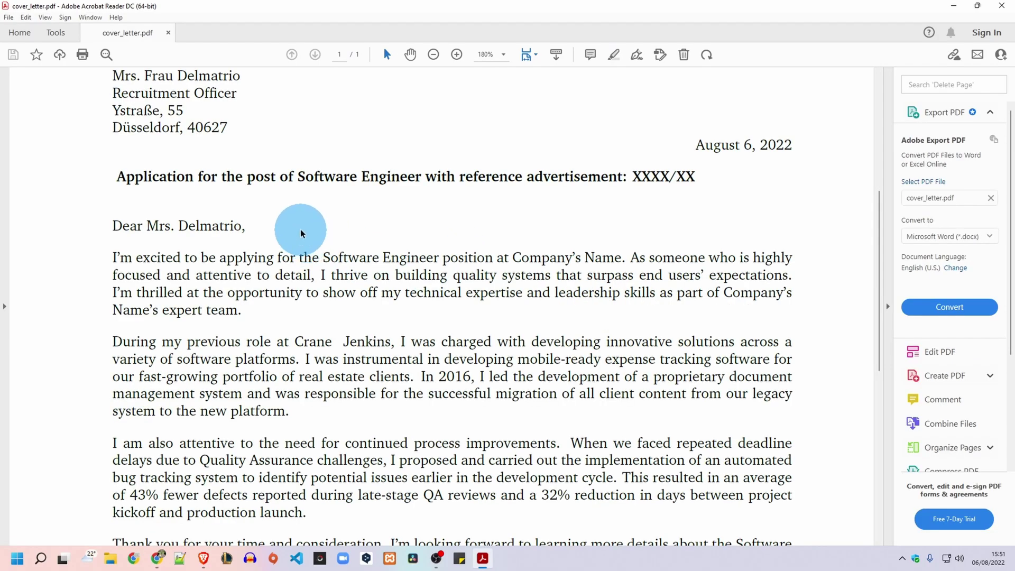
pyautogui.scroll(-5, 307, 230)
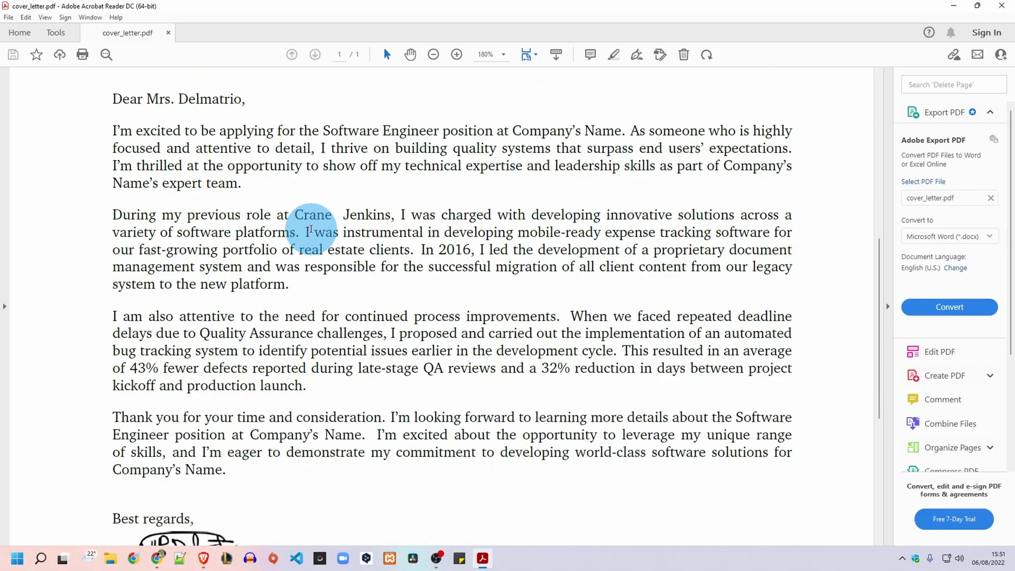
pyautogui.scroll(-2, 311, 229)
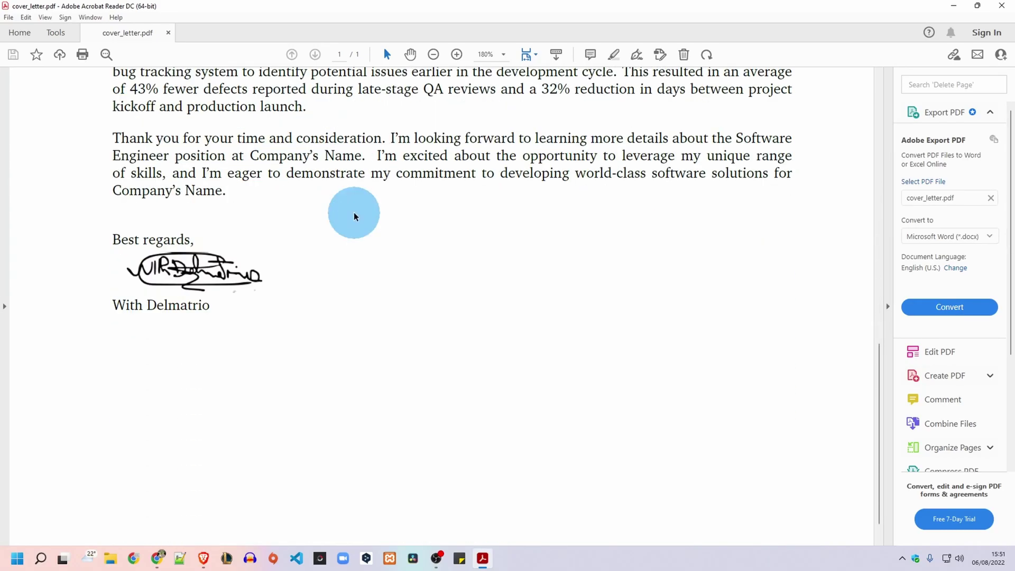